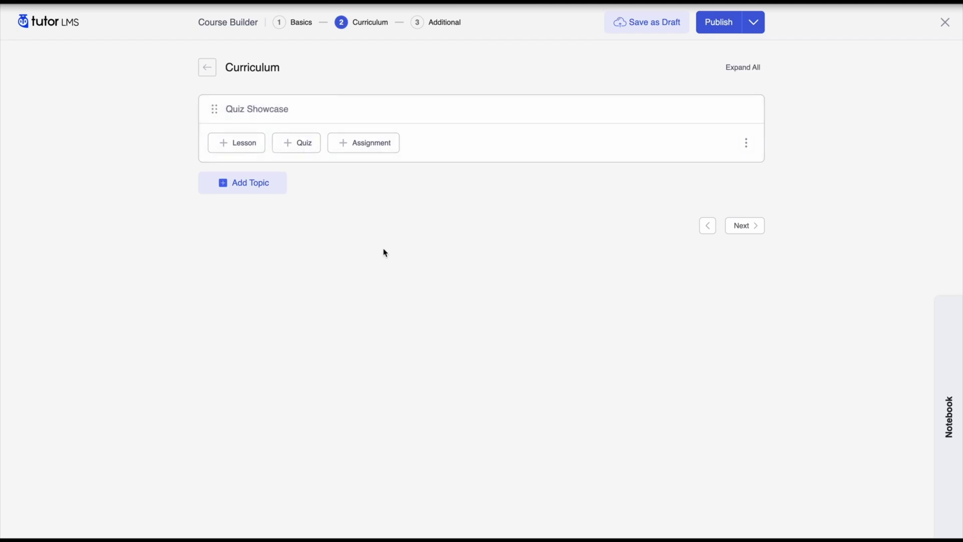
# Step: Create a quiz named 'Test your quizzing' under the Quiz Showcase topic
pyautogui.click(230, 107)
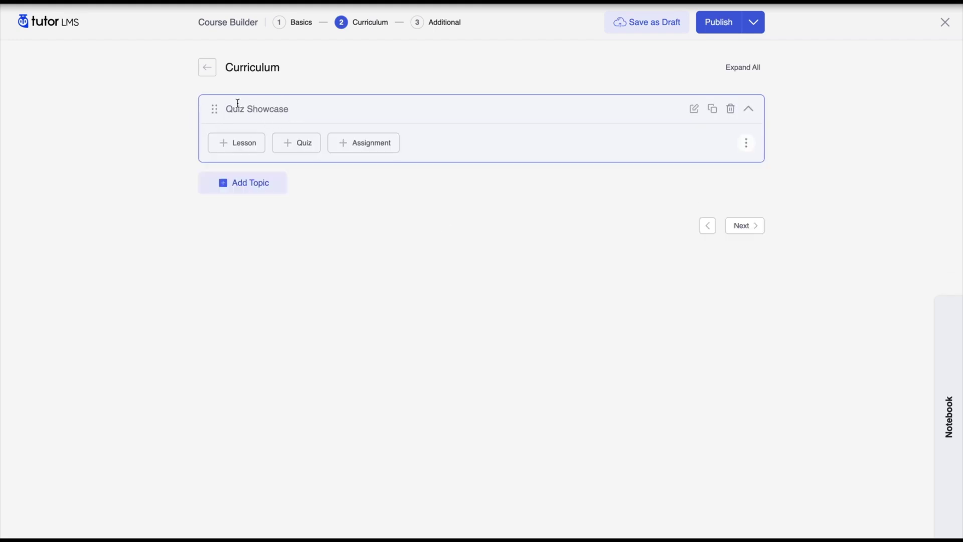
pyautogui.click(294, 148)
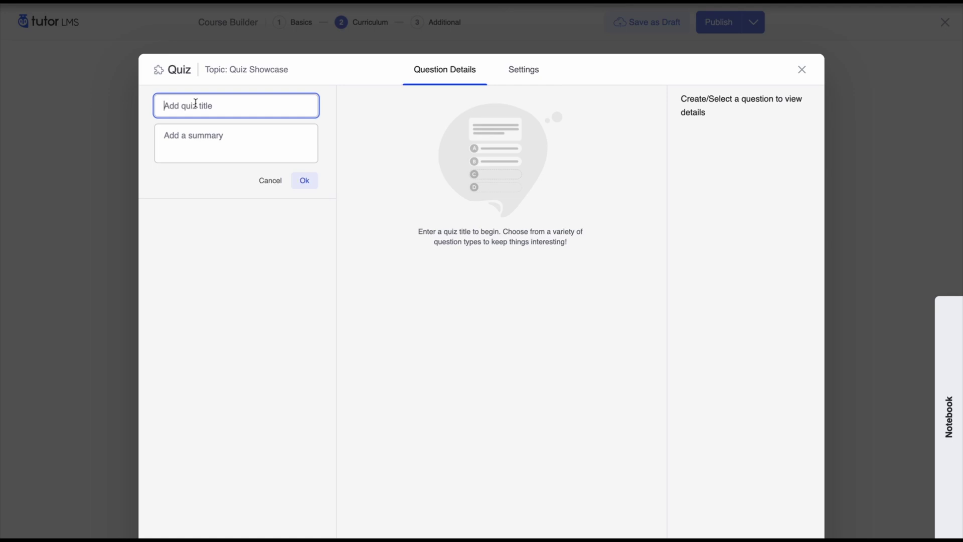
pyautogui.write('Test your quizzing')
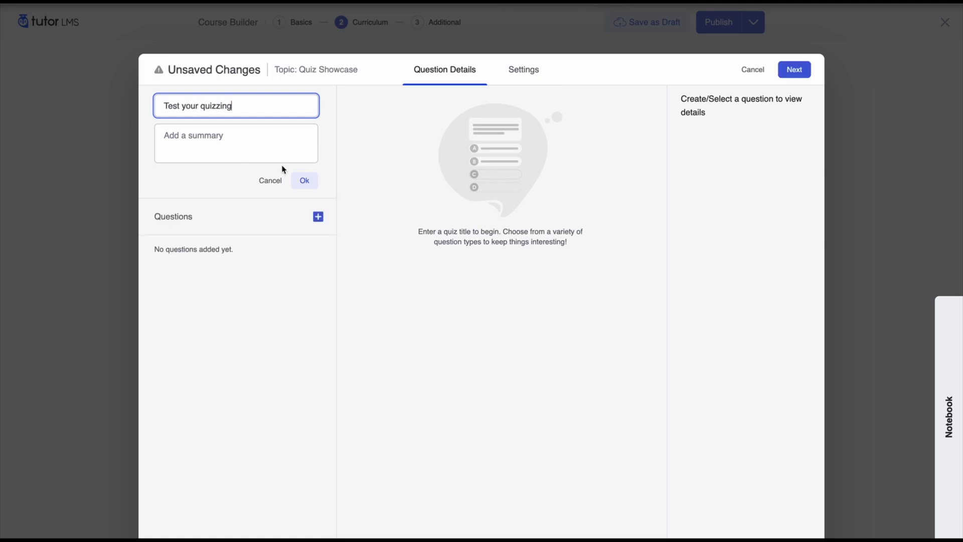
pyautogui.click(314, 183)
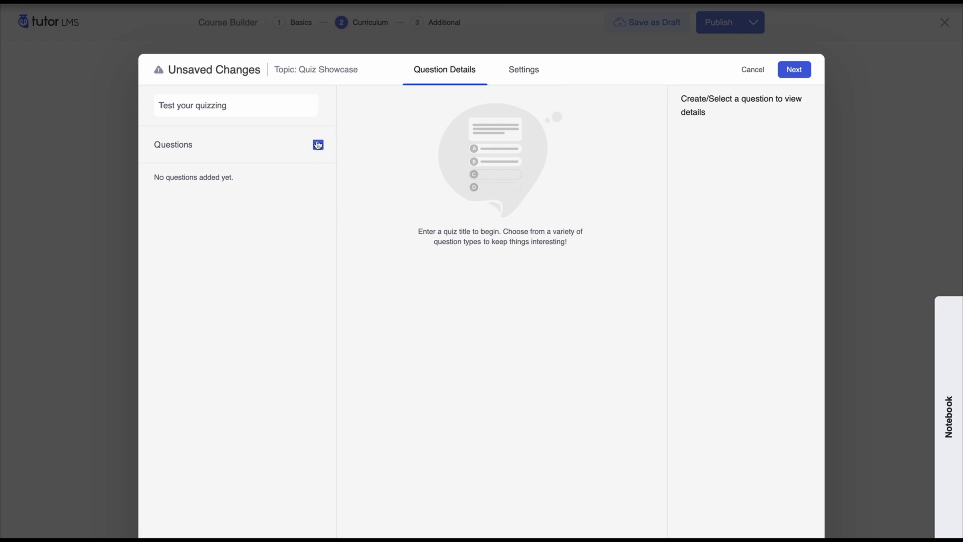
# Step: Add a True/False question titled 'The sky is blue.'
pyautogui.click(317, 144)
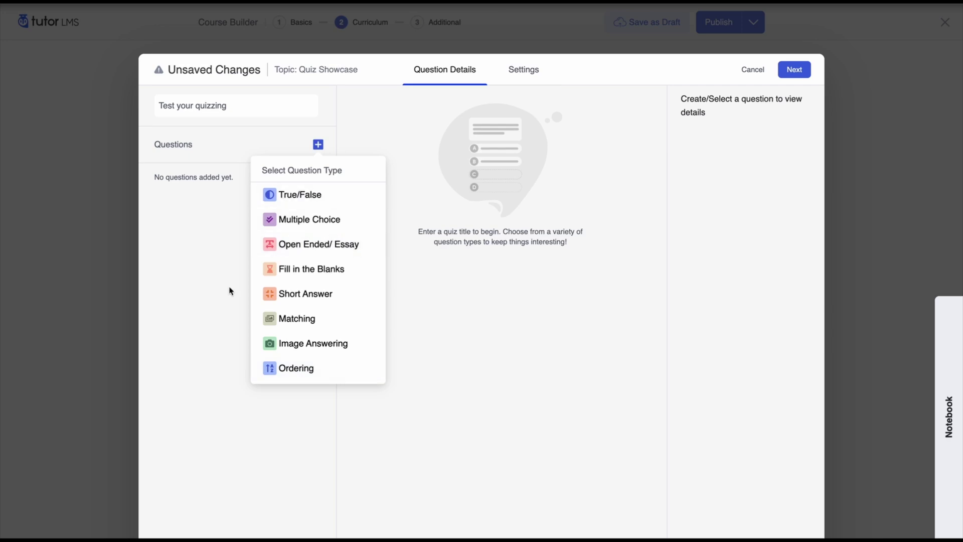
pyautogui.click(304, 196)
pyautogui.click(442, 123)
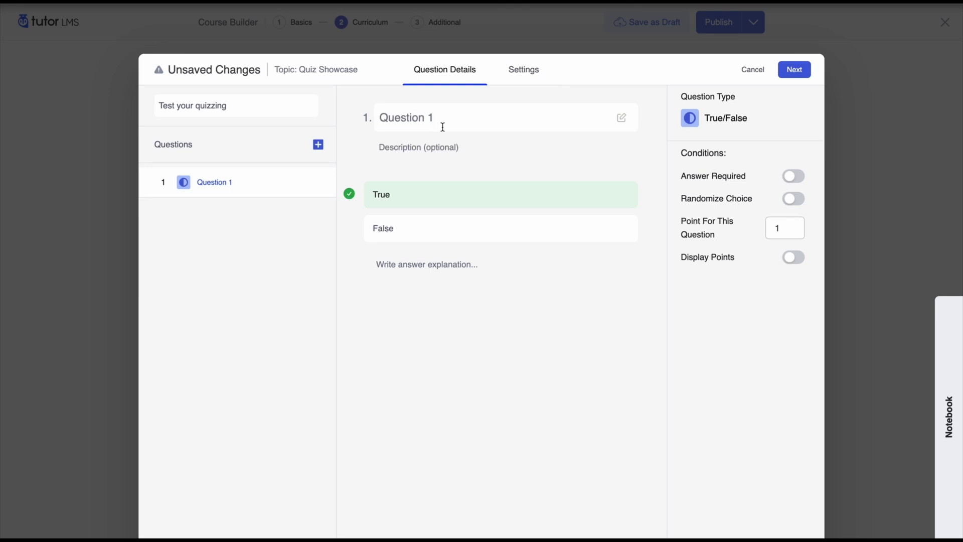
pyautogui.click(472, 119)
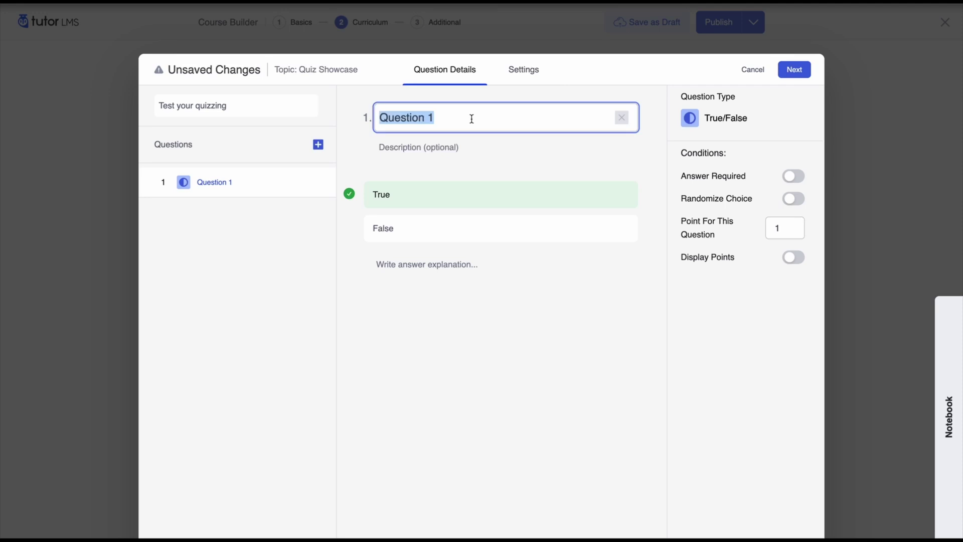
pyautogui.write('The sky is blue.')
pyautogui.click(604, 117)
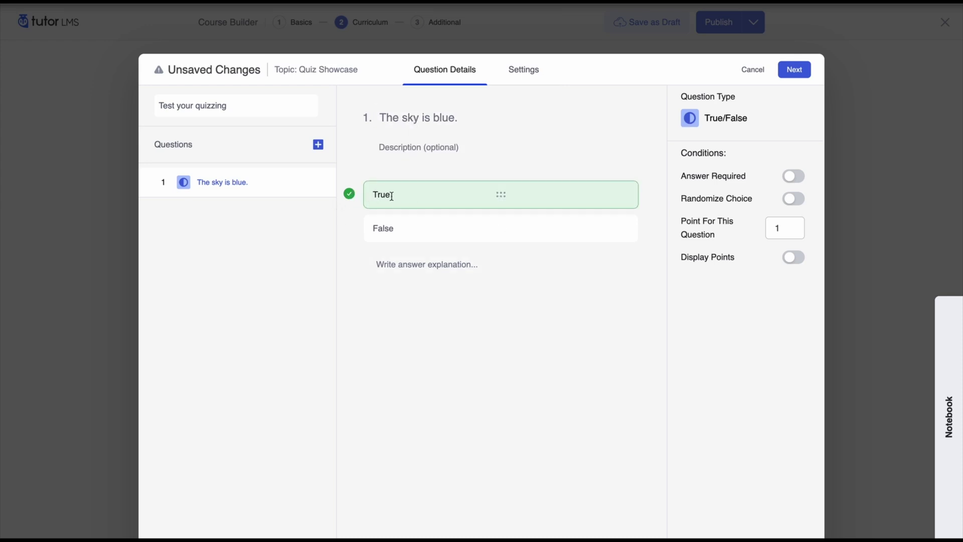
# Step: Keep True as the correct answer and make the question answer-required
pyautogui.click(349, 230)
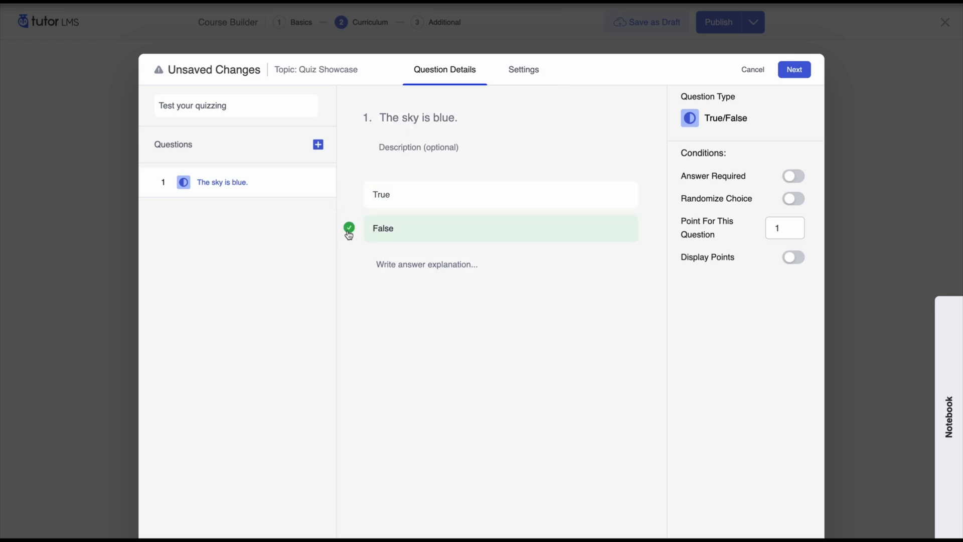
pyautogui.click(349, 194)
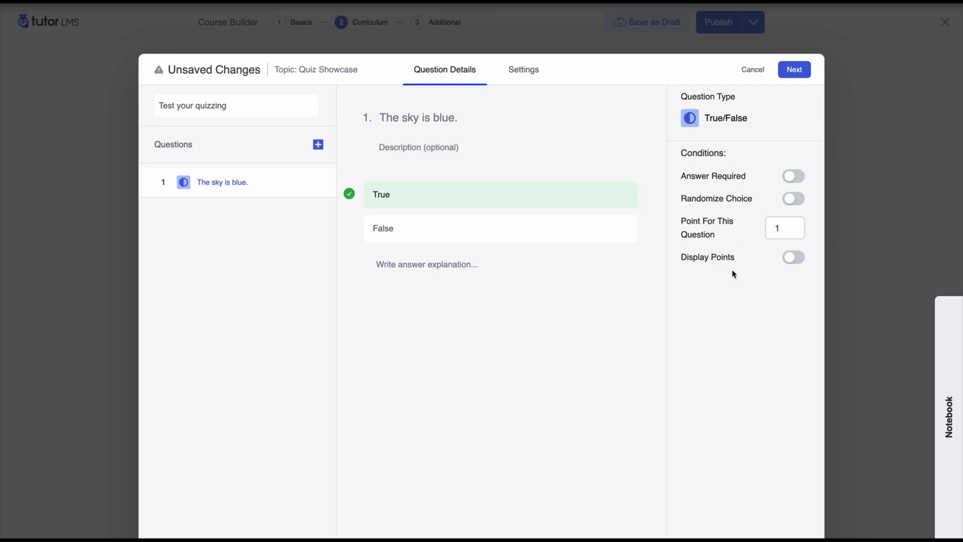
pyautogui.click(793, 182)
# Step: Check the question type list and the first question's options, closing both unchanged
pyautogui.click(315, 147)
pyautogui.click(331, 190)
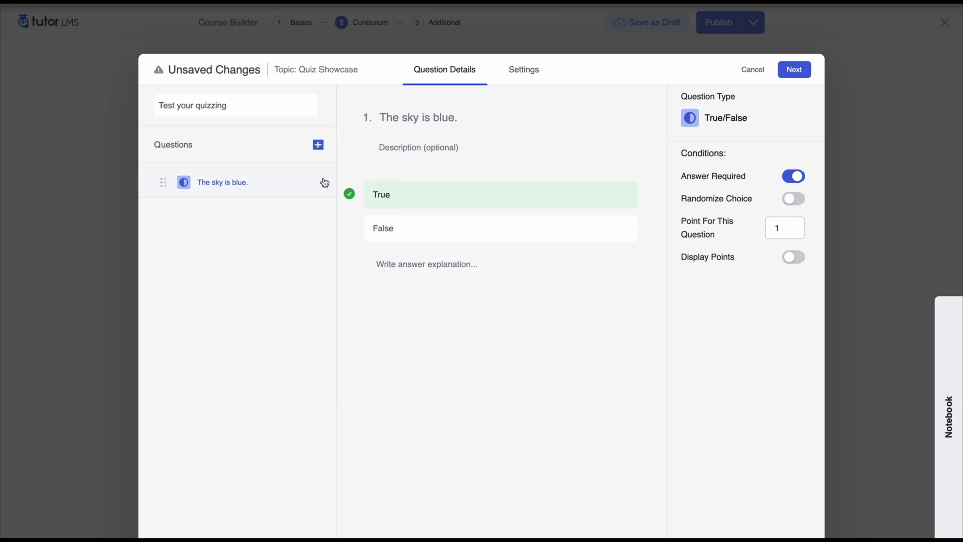
pyautogui.click(323, 182)
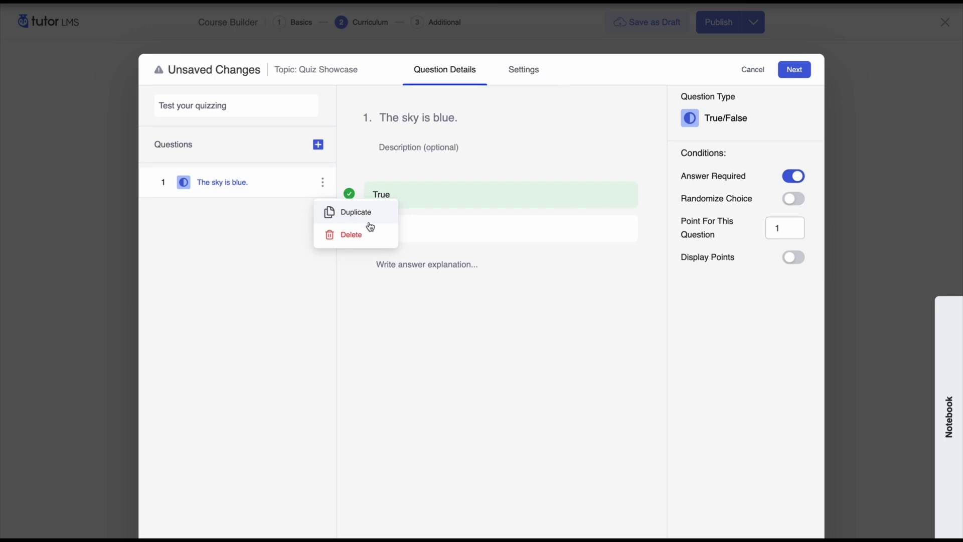
pyautogui.click(276, 252)
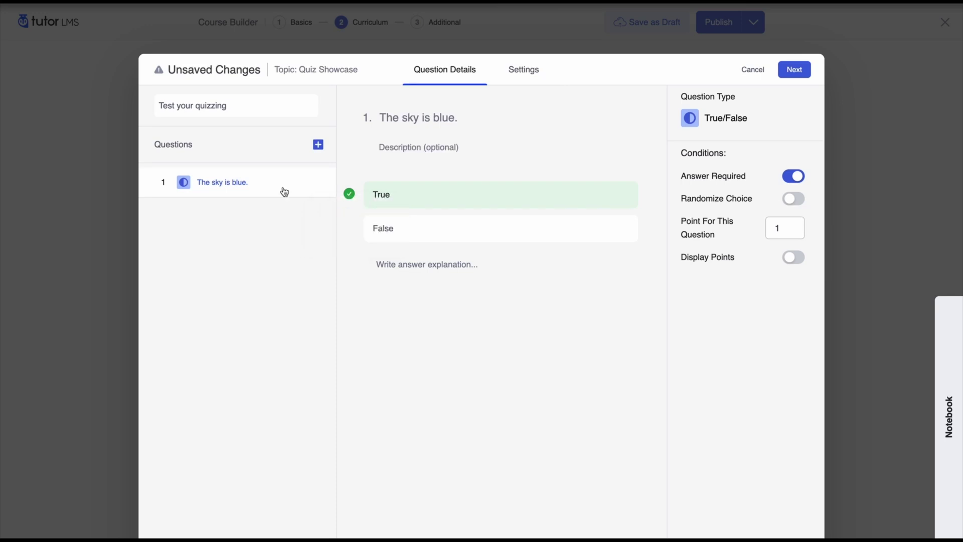
# Step: Add a Multiple Choice question titled 'Which of these are animals?'
pyautogui.click(318, 144)
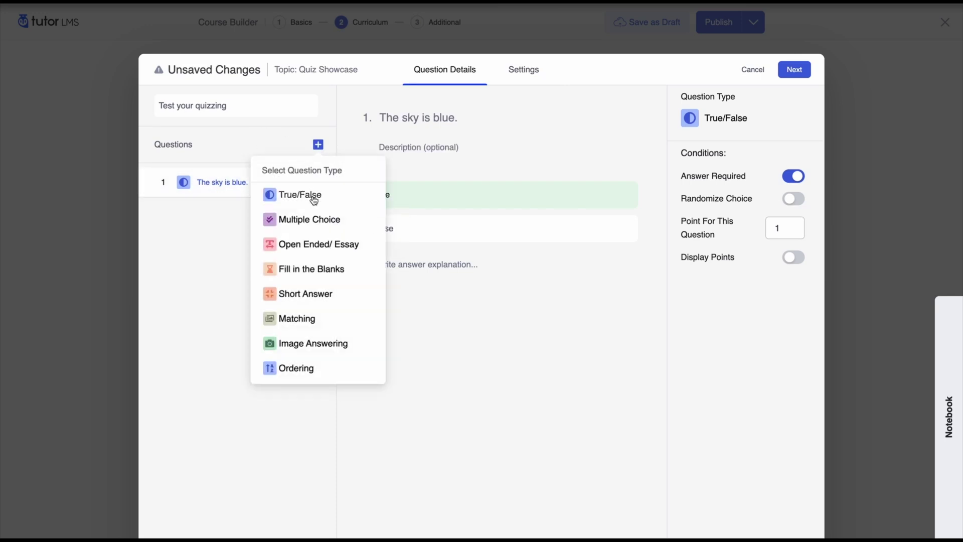
pyautogui.click(314, 223)
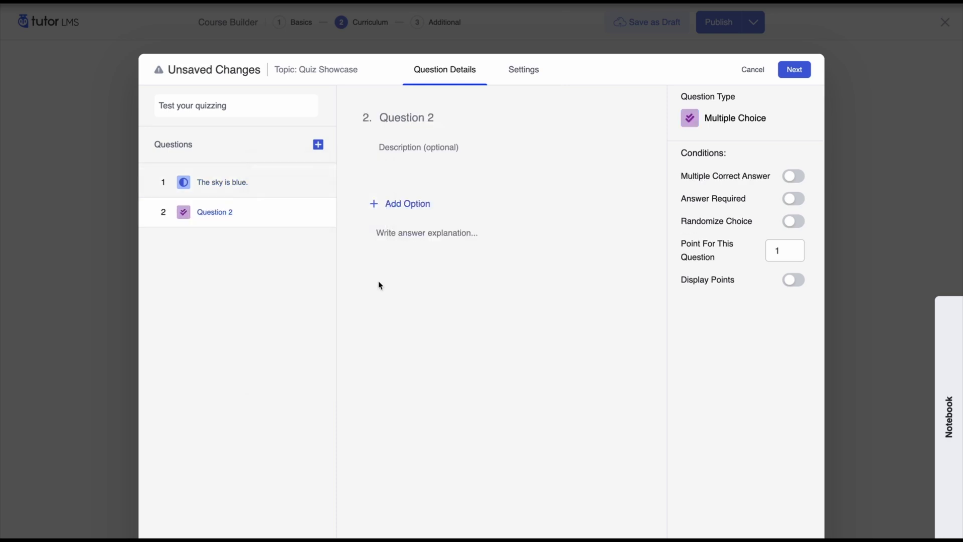
pyautogui.click(432, 116)
pyautogui.write('Which of these are animals')
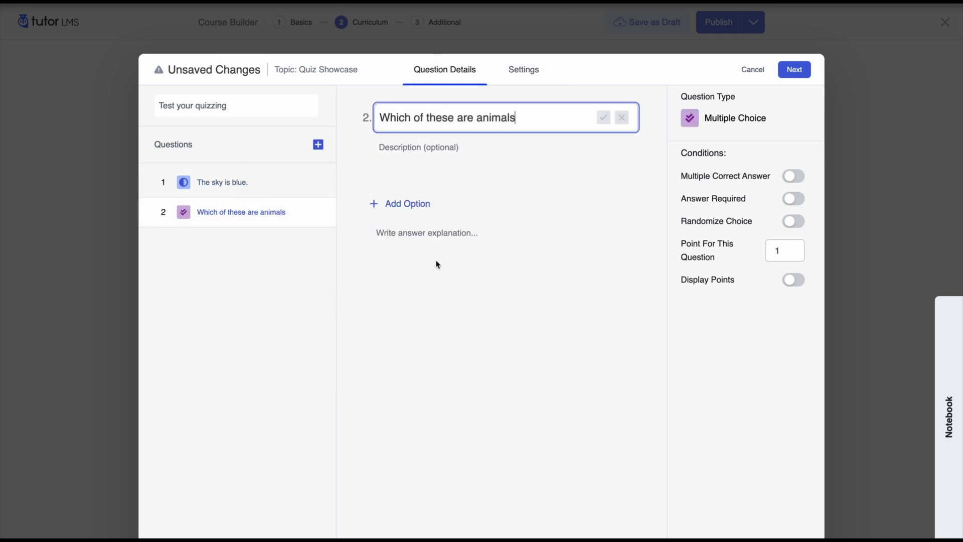
pyautogui.write('?')
pyautogui.click(603, 118)
# Step: Add the answer options Cat, Dog, Table and Oak tree
pyautogui.click(413, 204)
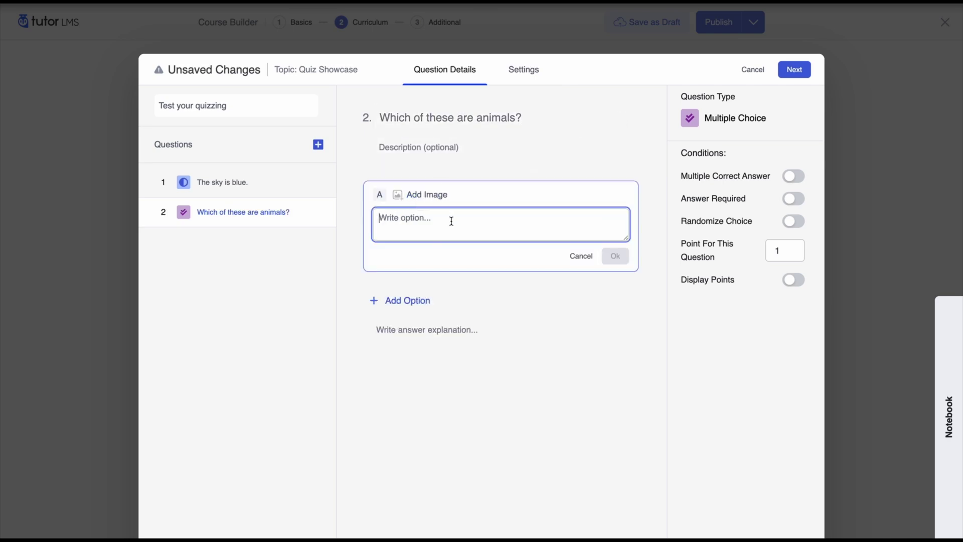
pyautogui.write('Cat')
pyautogui.click(616, 256)
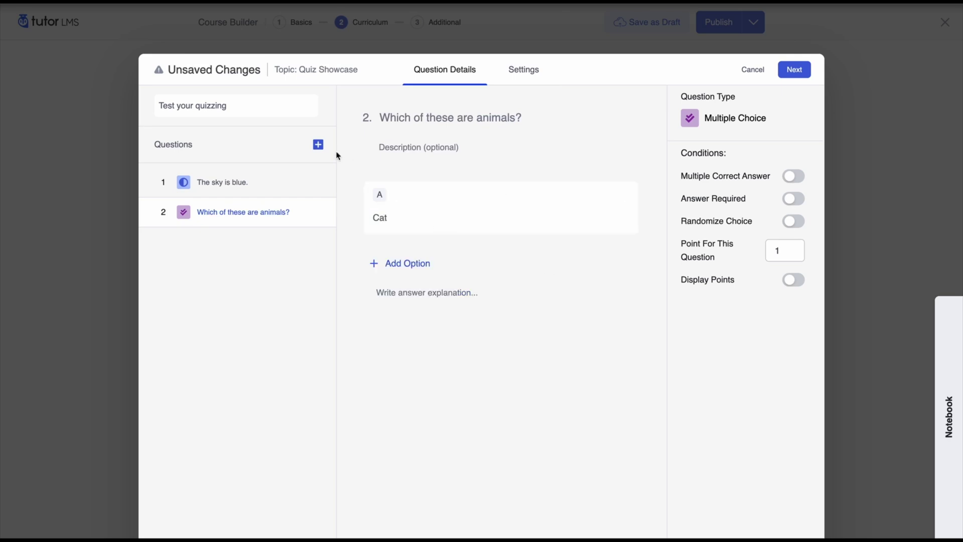
pyautogui.click(420, 270)
pyautogui.write('Do')
pyautogui.write('g')
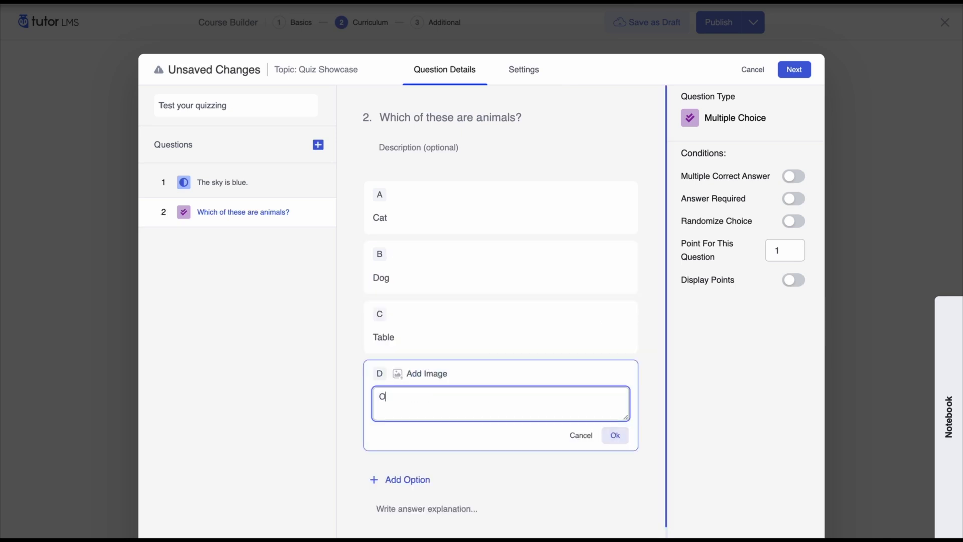
pyautogui.write('ak tre')
pyautogui.write('e')
pyautogui.press('Return')
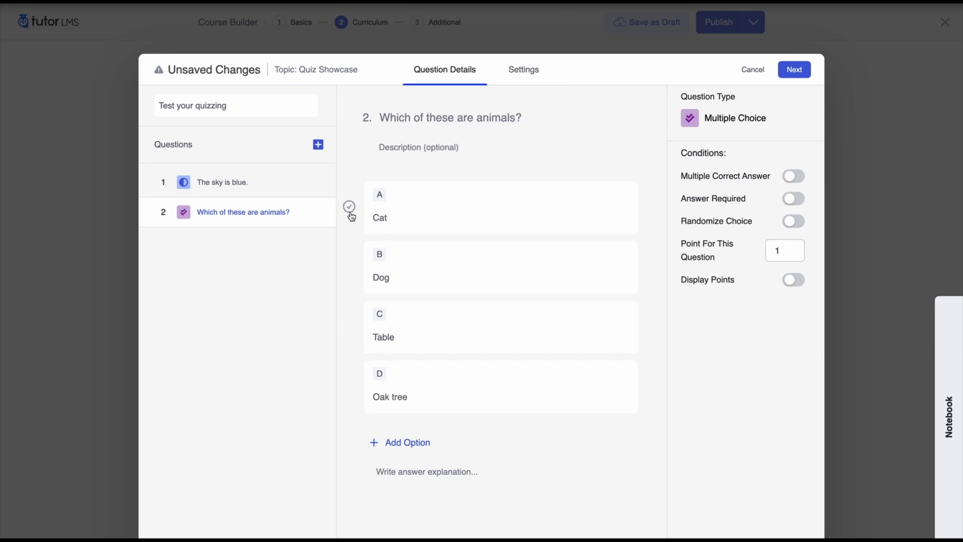
# Step: Enable Multiple Correct Answer and mark both Cat and Dog as correct
pyautogui.click(412, 118)
pyautogui.click(353, 193)
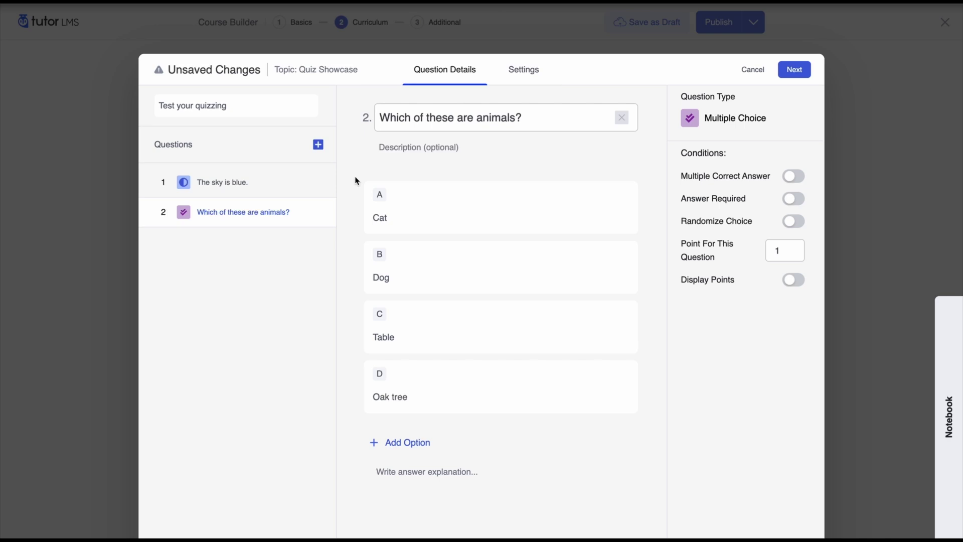
pyautogui.click(349, 206)
pyautogui.click(349, 266)
pyautogui.click(349, 206)
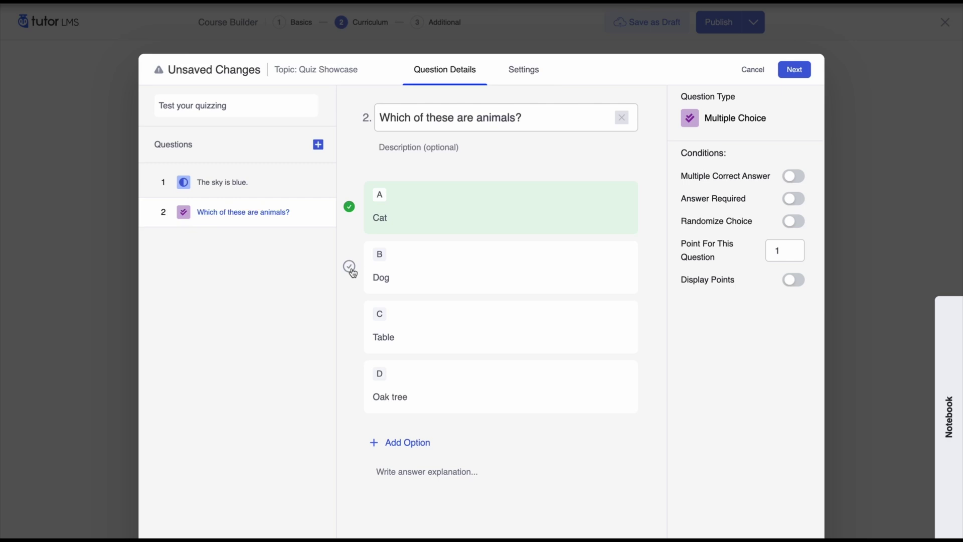
pyautogui.click(351, 268)
pyautogui.click(349, 206)
pyautogui.click(789, 179)
pyautogui.click(349, 266)
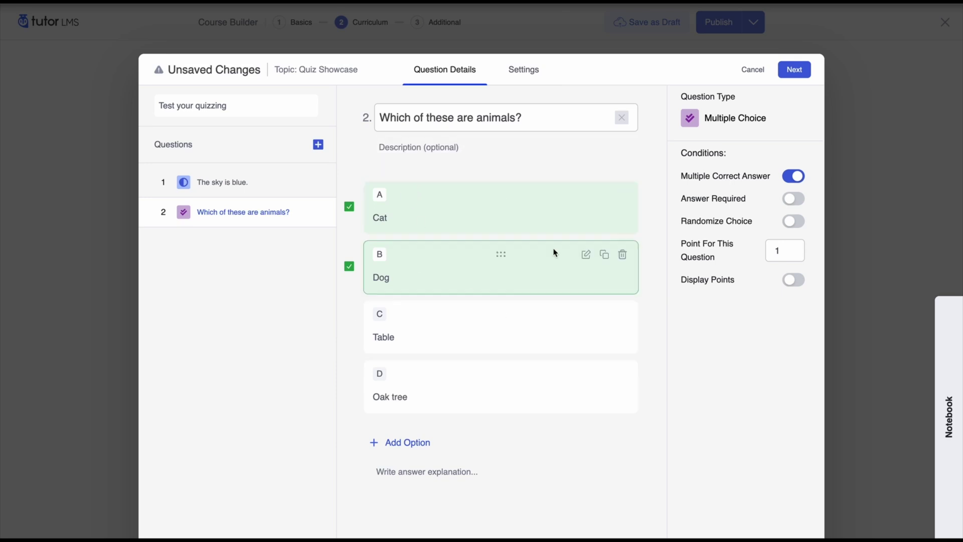
# Step: Make the question required with randomized choices, then add an Open Ended essay question
pyautogui.click(795, 199)
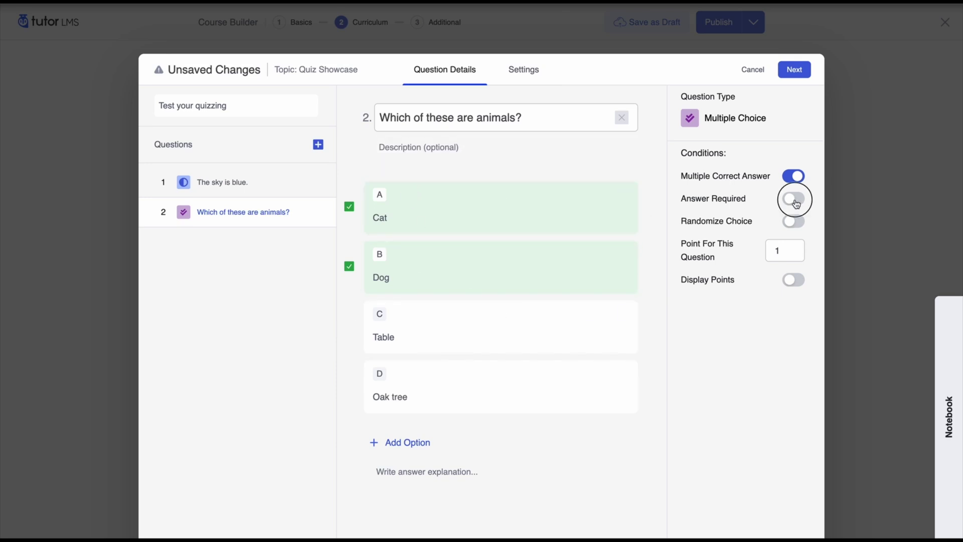
pyautogui.click(799, 222)
pyautogui.click(318, 145)
pyautogui.click(319, 245)
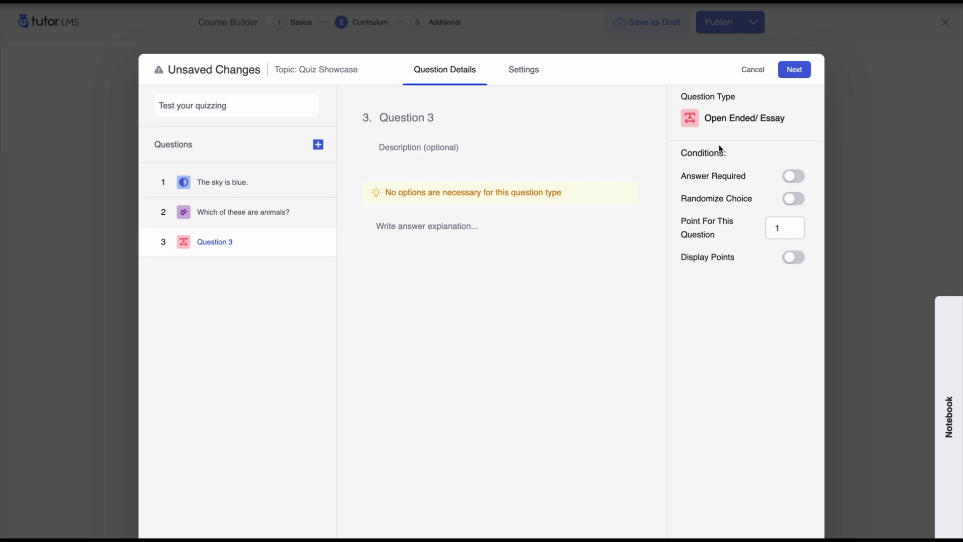
# Step: Title the essay question 'Describe your favorite color in one sentence.' and make it required
pyautogui.click(431, 123)
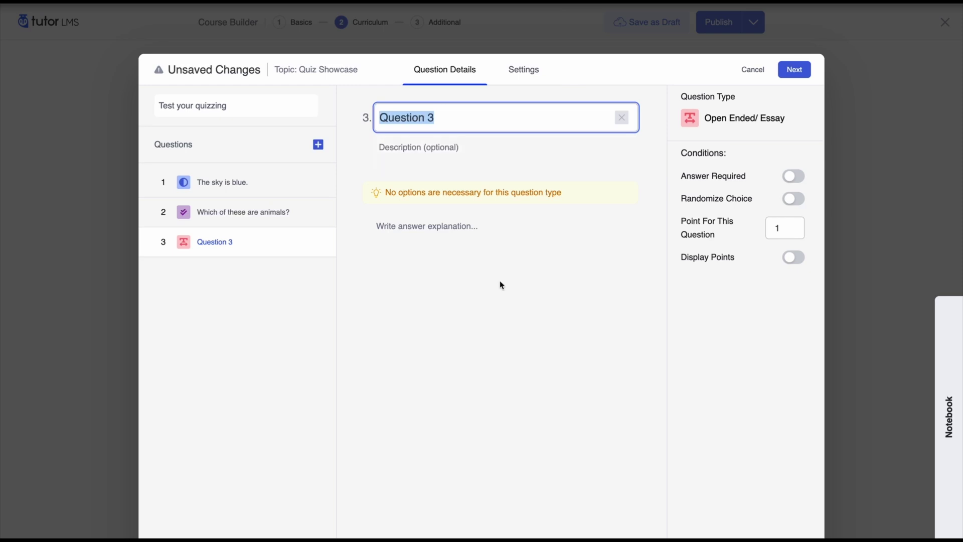
pyautogui.write('Describe your favorite color in one sentence.')
pyautogui.click(603, 116)
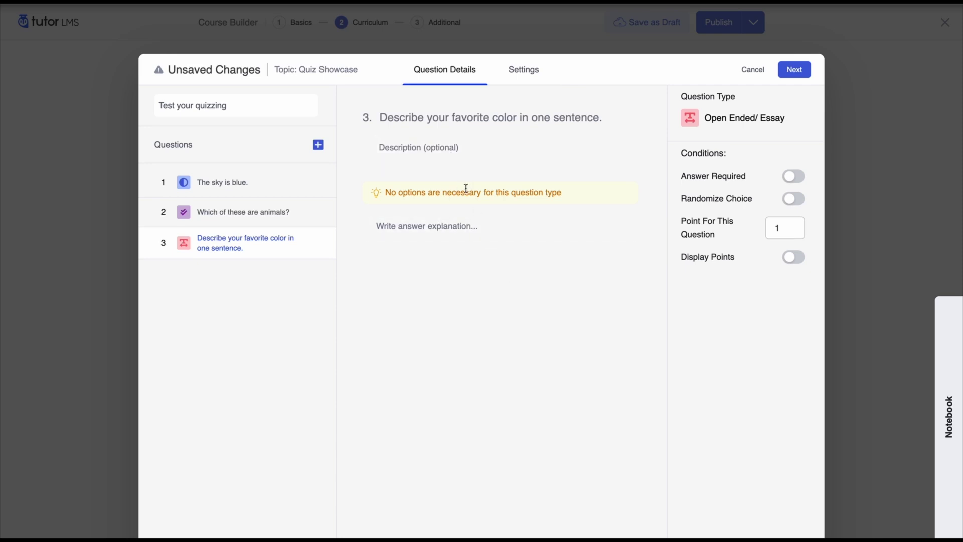
pyautogui.click(792, 176)
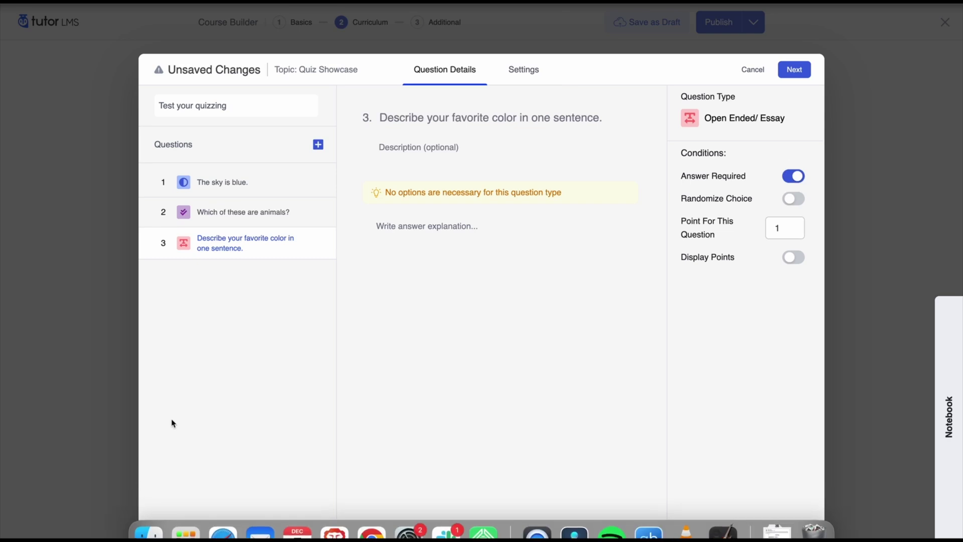
pyautogui.click(318, 145)
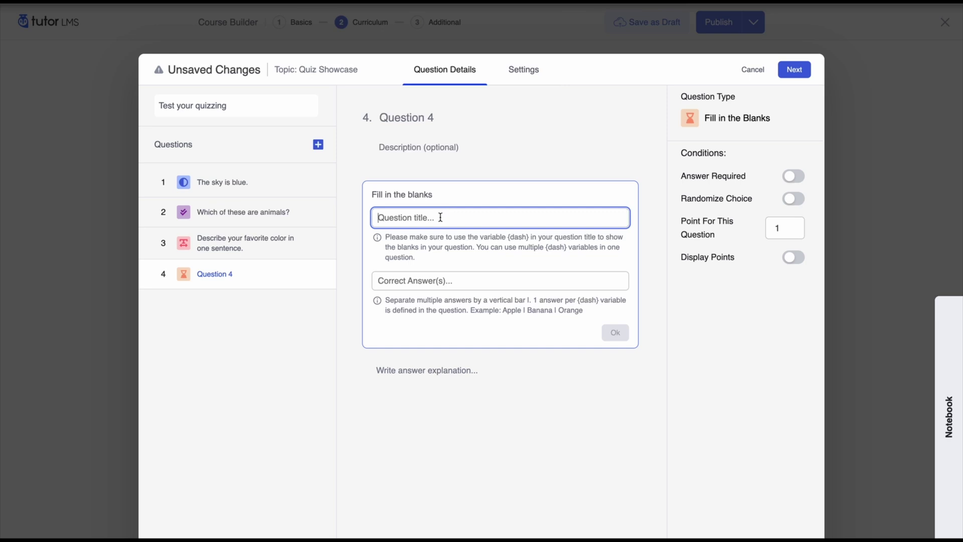
# Step: Rename question 4 to 'Please complete this saying'
pyautogui.click(454, 120)
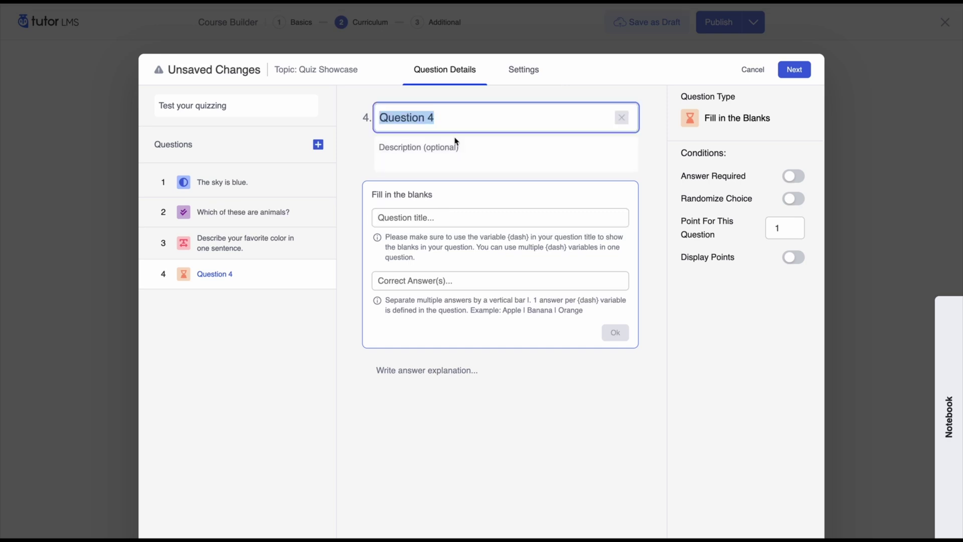
pyautogui.write('Please complete tth')
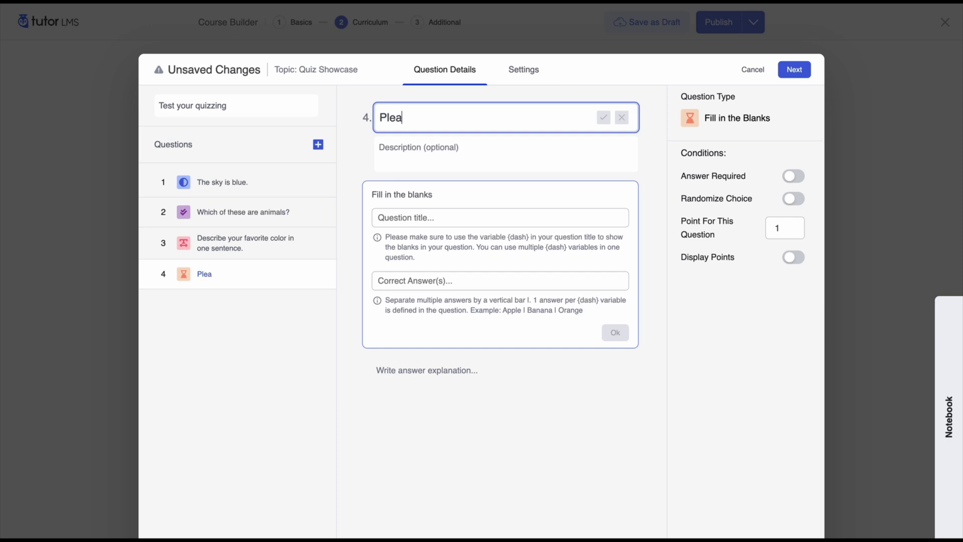
pyautogui.press('BackSpace')
pyautogui.press('BackSpace')
pyautogui.write('his saying')
pyautogui.click(603, 117)
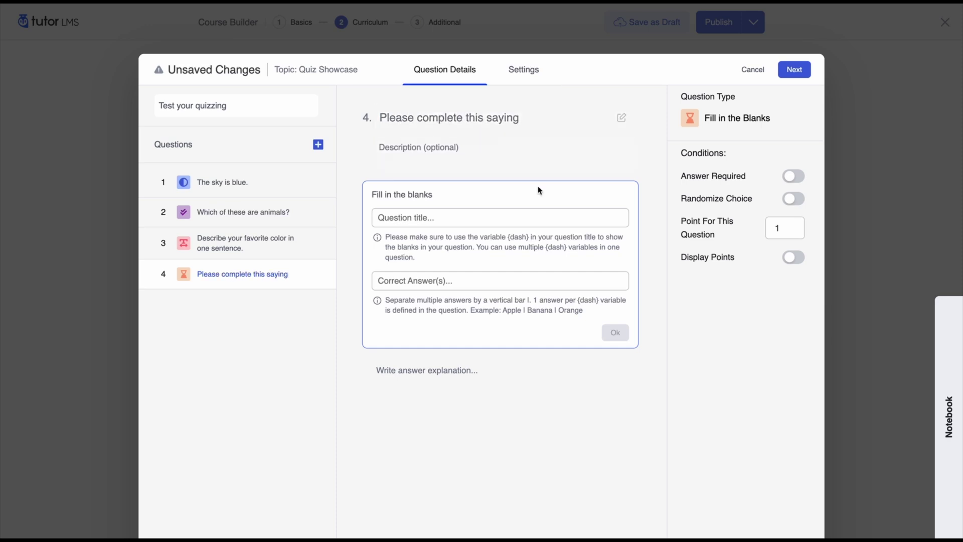
# Step: Write the blanks sentence 'Roses are {dash}, violets are {dash}.'
pyautogui.click(426, 219)
pyautogui.write('Roses are ______, violets are blue.')
pyautogui.moveTo(417, 218); pyautogui.dragTo(448, 218)
pyautogui.press('BackSpace')
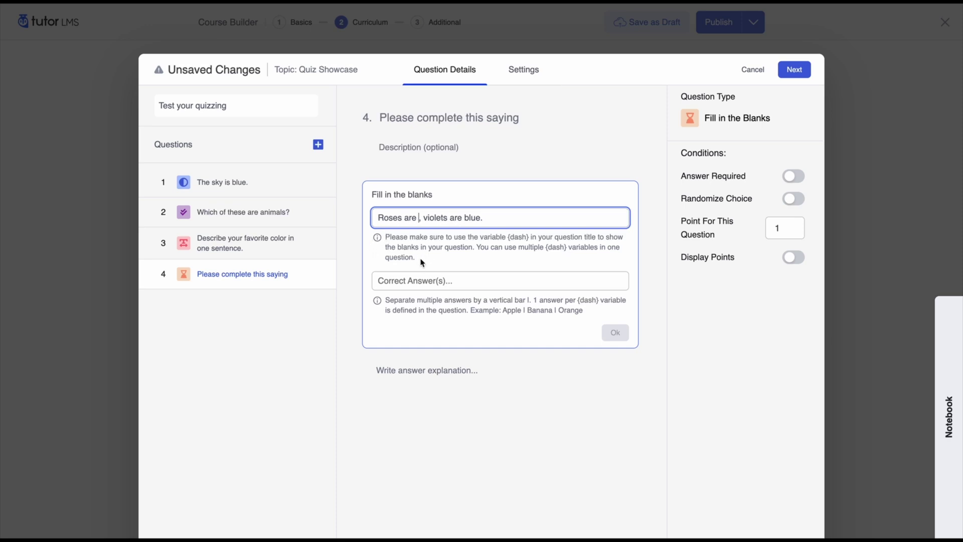
pyautogui.write('{}')
pyautogui.write('dash')
pyautogui.moveTo(419, 217); pyautogui.dragTo(444, 218)
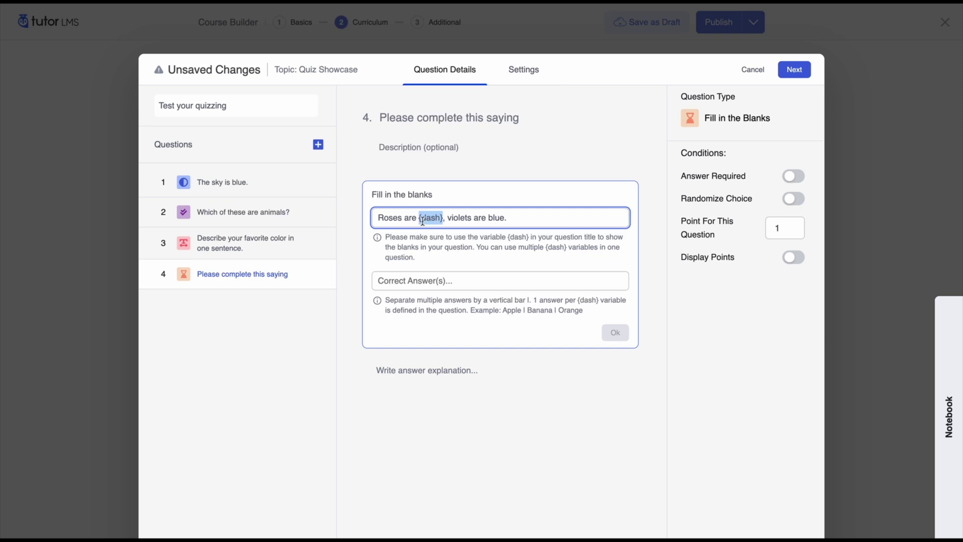
pyautogui.click(524, 219)
pyautogui.doubleClick(499, 218)
pyautogui.write('{dash')
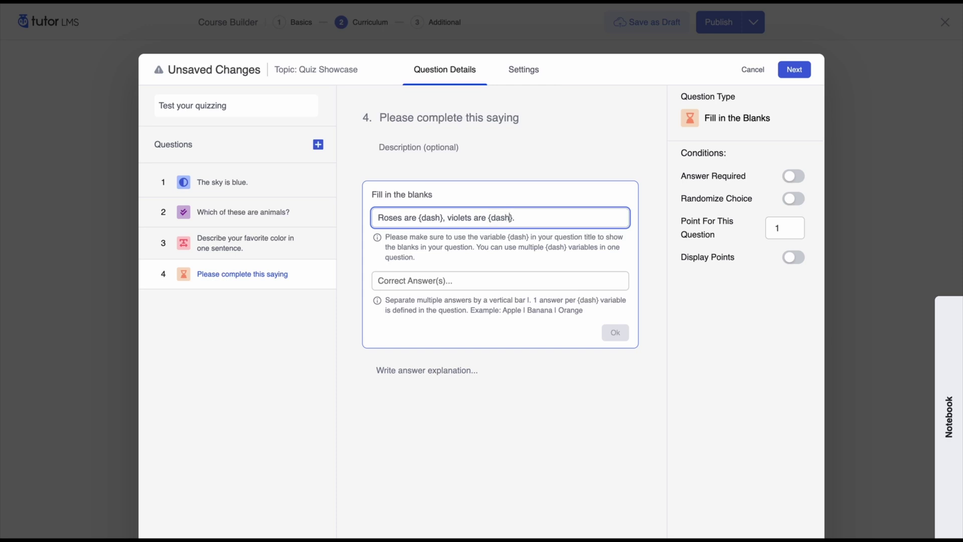
# Step: Set the correct answers to 'red | blue', make it required, and save
pyautogui.click(435, 279)
pyautogui.click(383, 354)
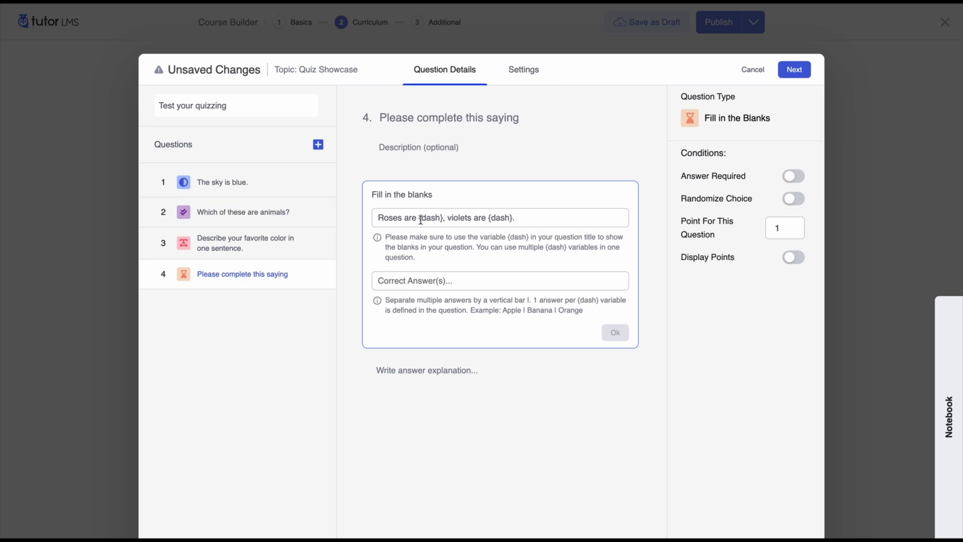
pyautogui.click(414, 281)
pyautogui.write('red')
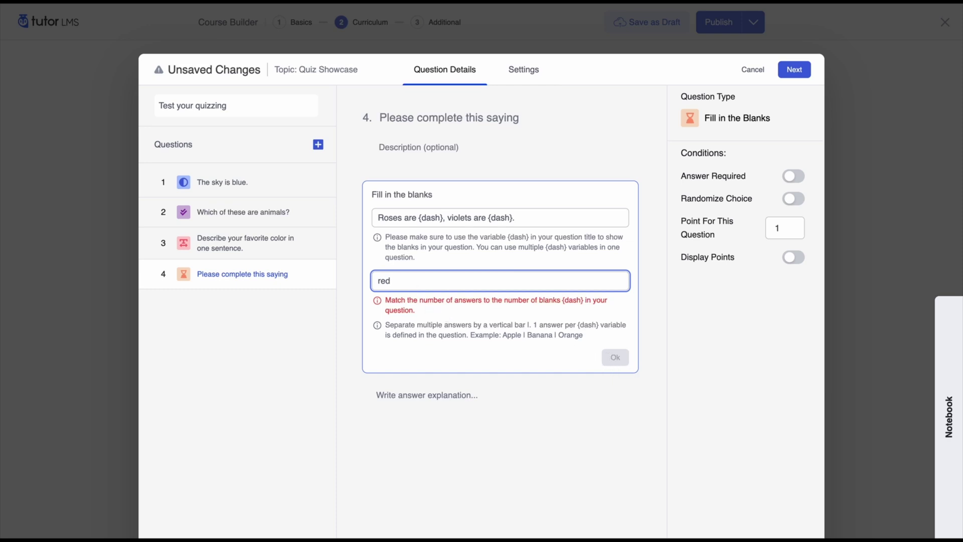
pyautogui.write('|')
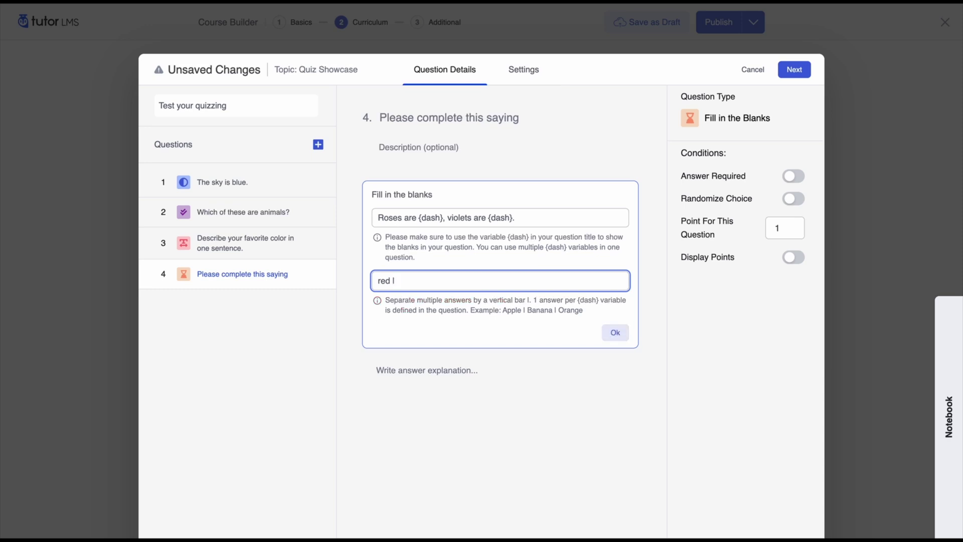
pyautogui.write(' blue')
pyautogui.click(793, 176)
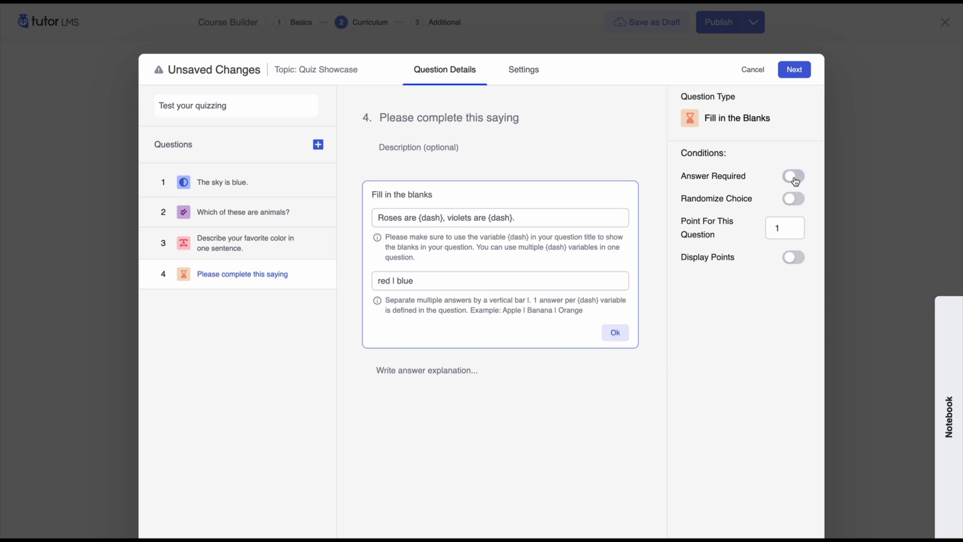
pyautogui.click(615, 333)
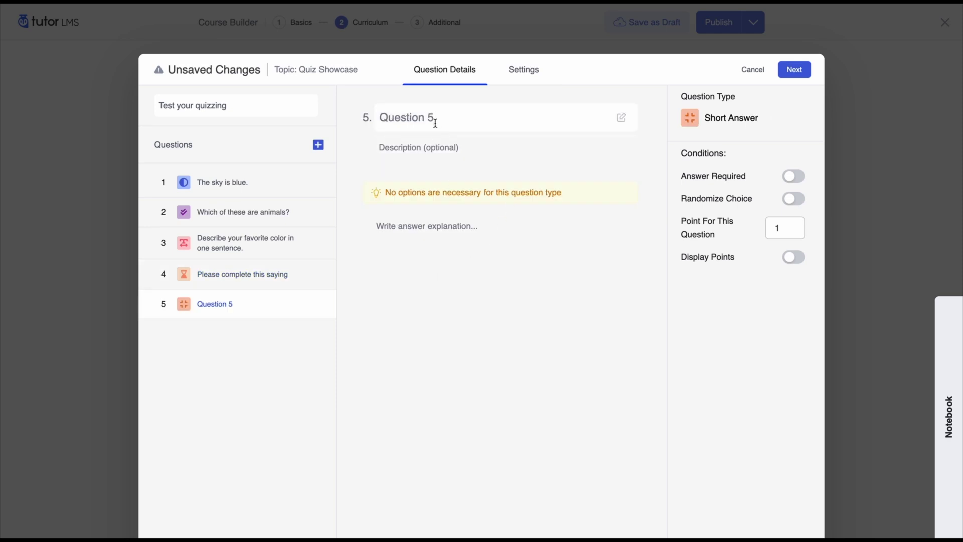
# Step: Save Short Answer question 5 with the title 'What color is a banana?'
pyautogui.click(266, 246)
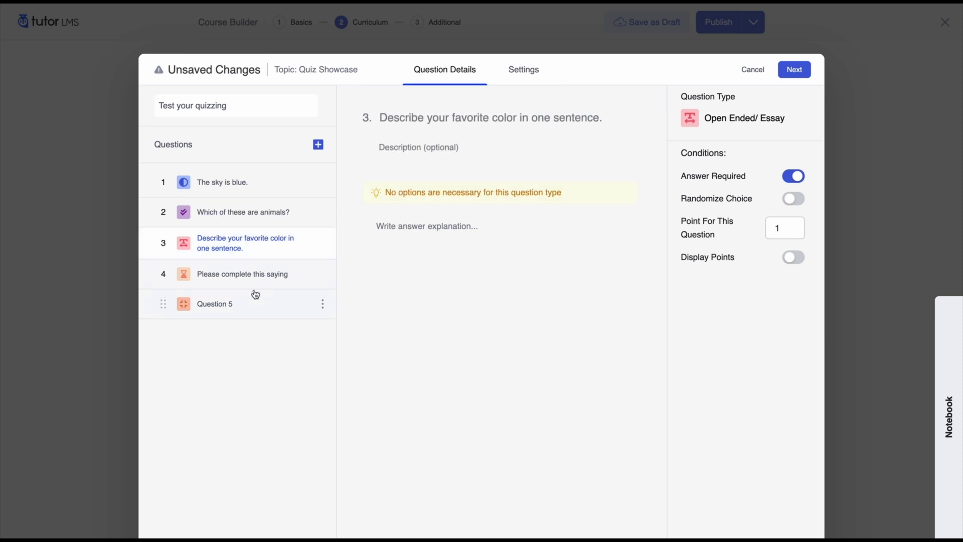
pyautogui.click(233, 303)
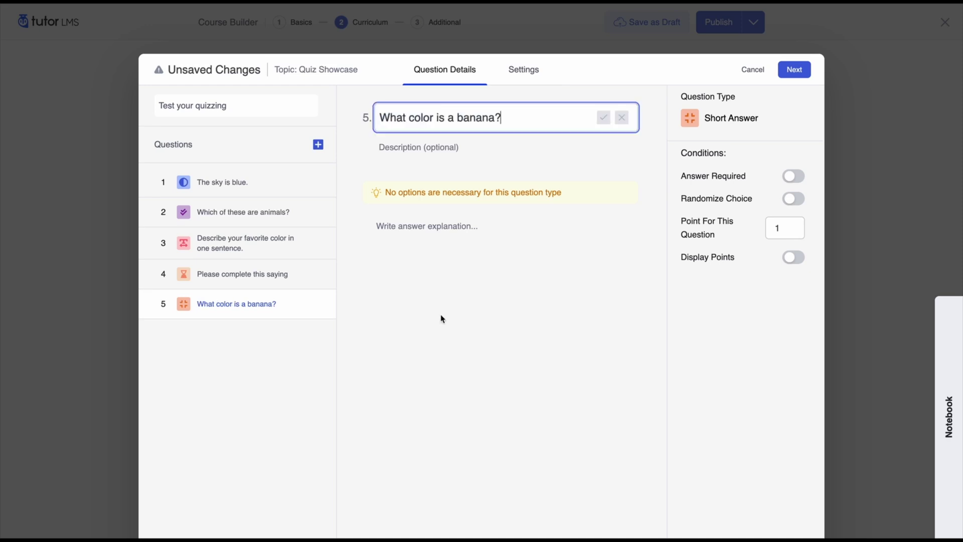
pyautogui.click(607, 119)
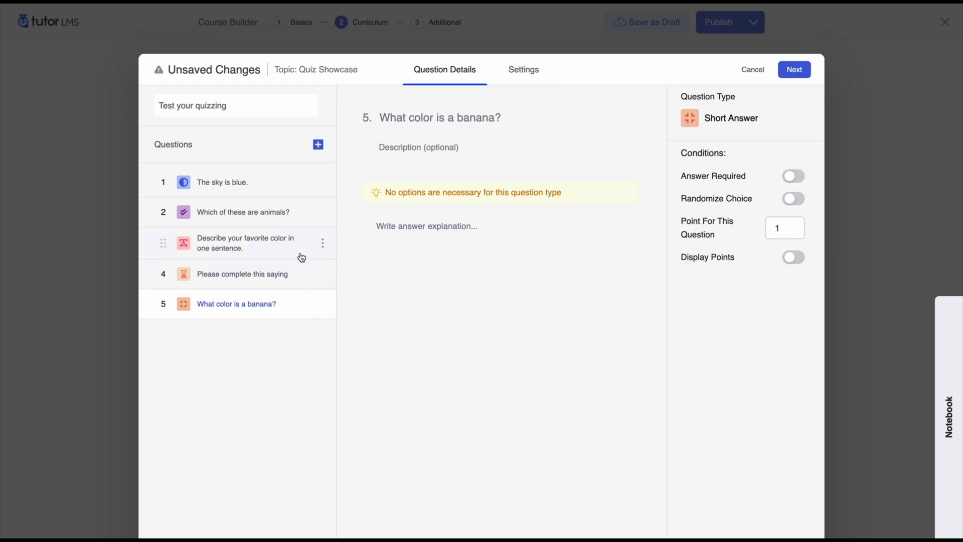
# Step: Add a Matching question titled 'Match the colors to the objects:'
pyautogui.click(318, 146)
pyautogui.click(300, 320)
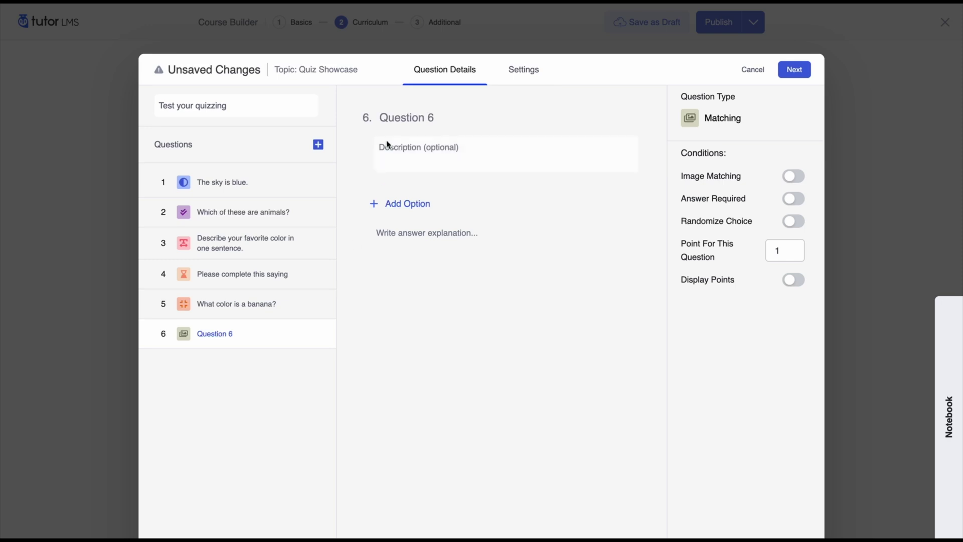
pyautogui.click(407, 117)
pyautogui.write('Match the colors to the objects:')
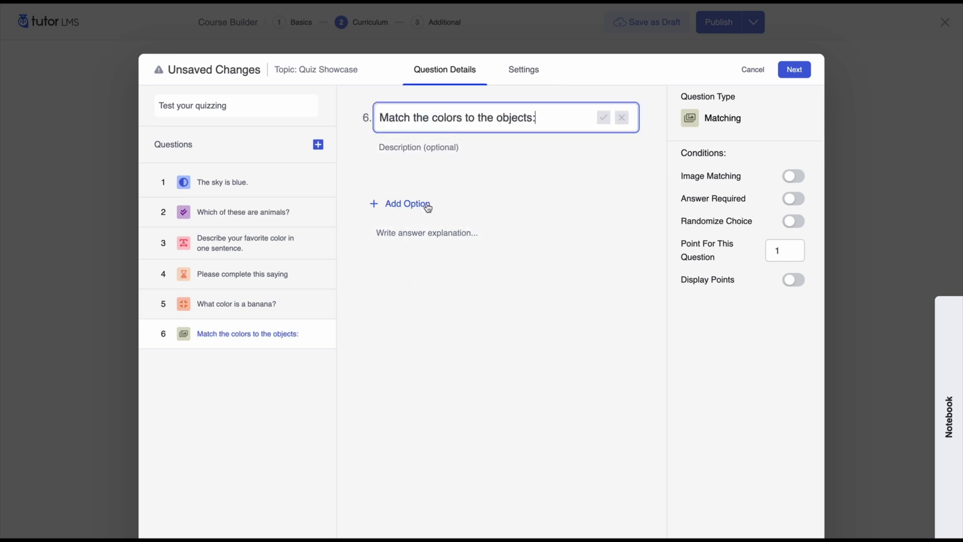
# Step: Add the Banana–Yellow pair and order pairs Grass–Green, Banana–Yellow, Apple–Red
pyautogui.click(397, 206)
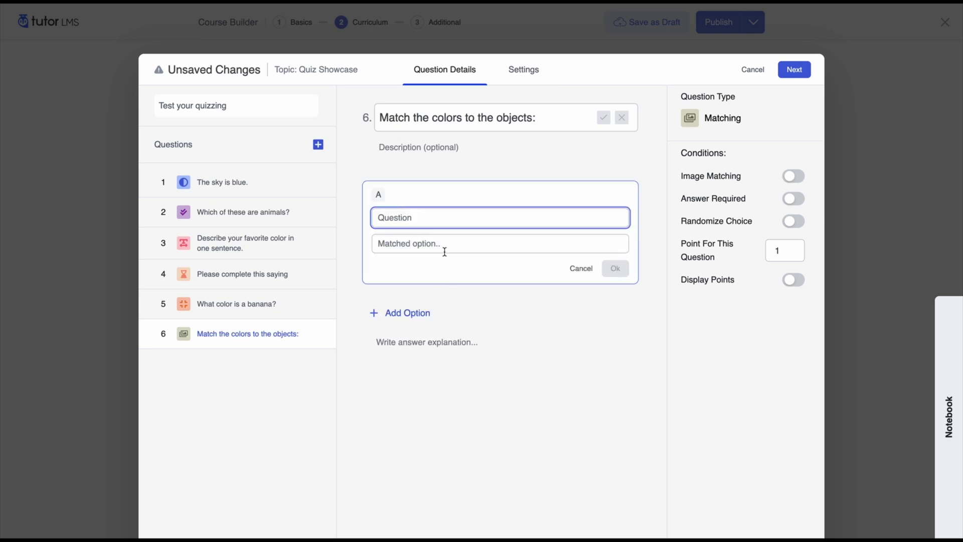
pyautogui.click(414, 243)
pyautogui.hotkey('shift', 'Tab')
pyautogui.write('Banana')
pyautogui.click(408, 249)
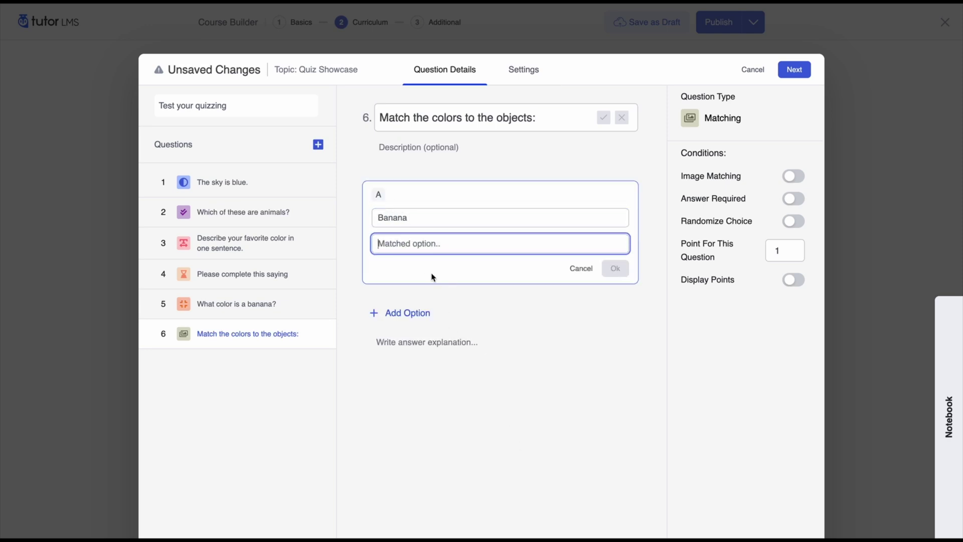
pyautogui.write('Yellow')
pyautogui.press('Return')
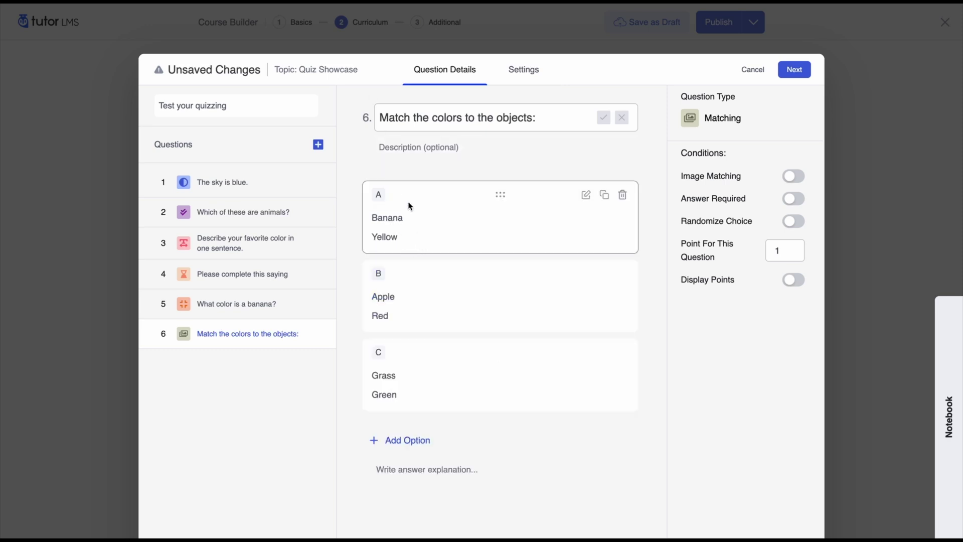
pyautogui.moveTo(499, 275); pyautogui.dragTo(494, 381)
pyautogui.moveTo(499, 197); pyautogui.dragTo(499, 277)
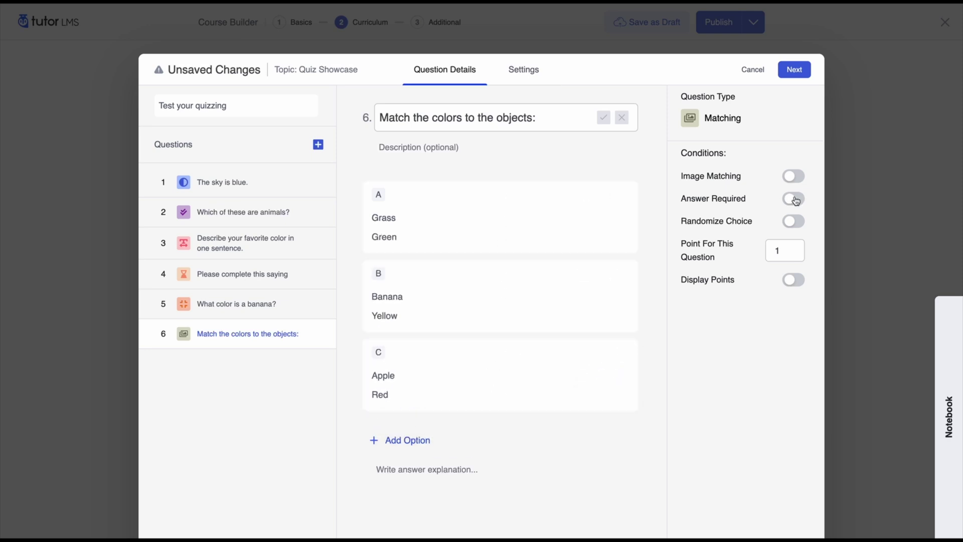
# Step: Make the matching question required, leaving image matching turned off
pyautogui.click(794, 199)
pyautogui.moveTo(680, 156); pyautogui.dragTo(739, 174)
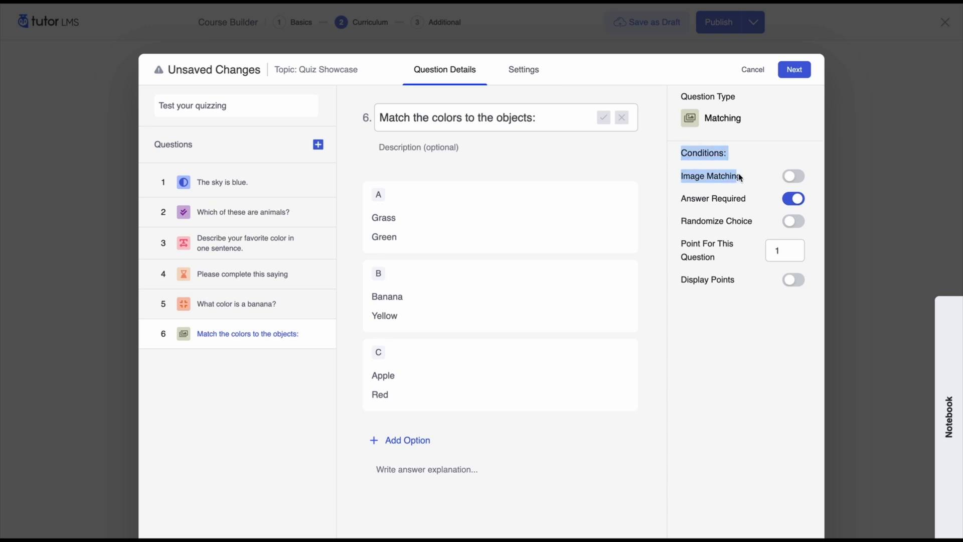
pyautogui.click(739, 173)
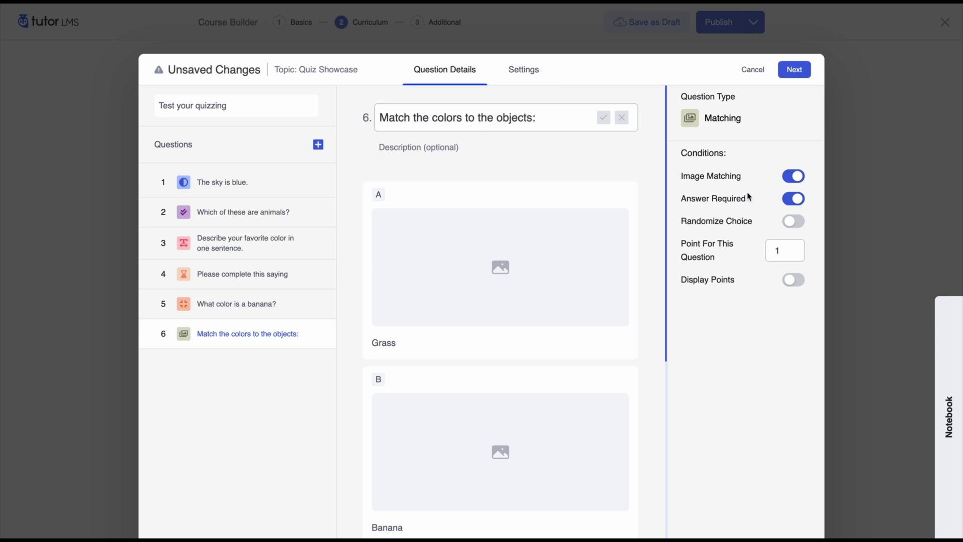
pyautogui.click(794, 176)
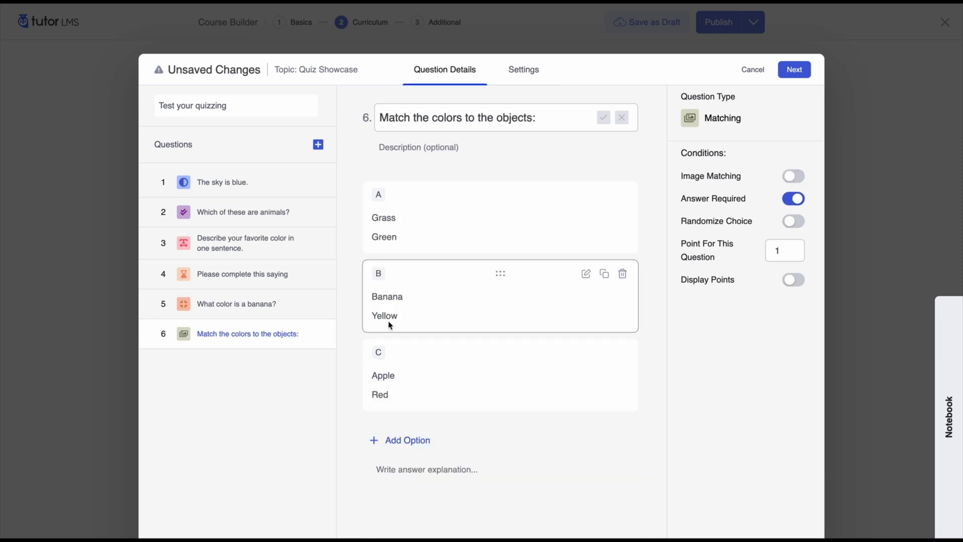
pyautogui.click(318, 144)
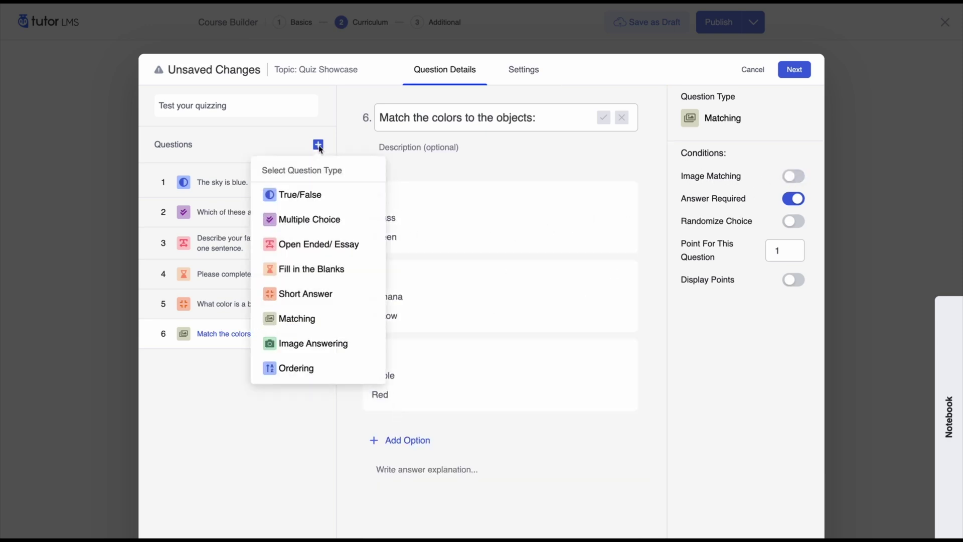
# Step: Add an Image Answering question 7 titled 'What is this called?'
pyautogui.click(333, 349)
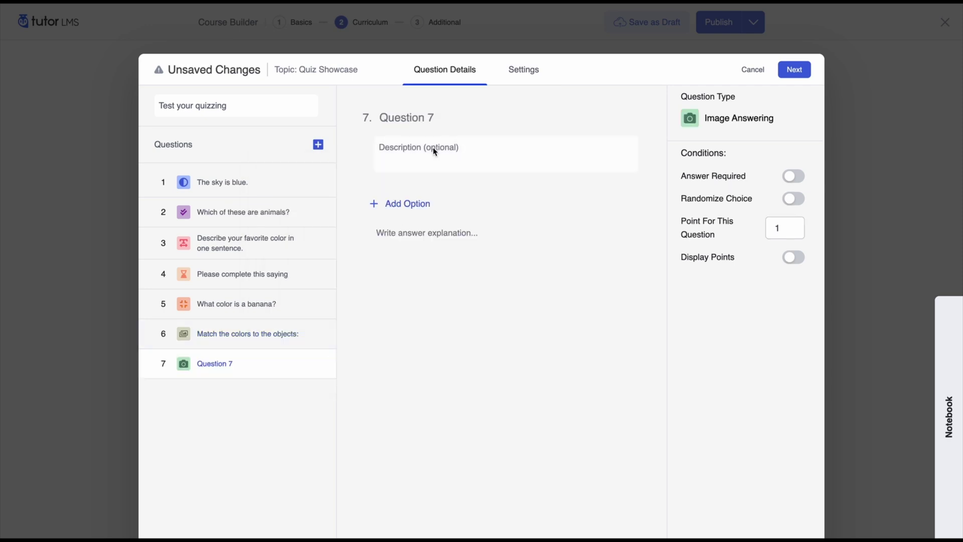
pyautogui.click(402, 205)
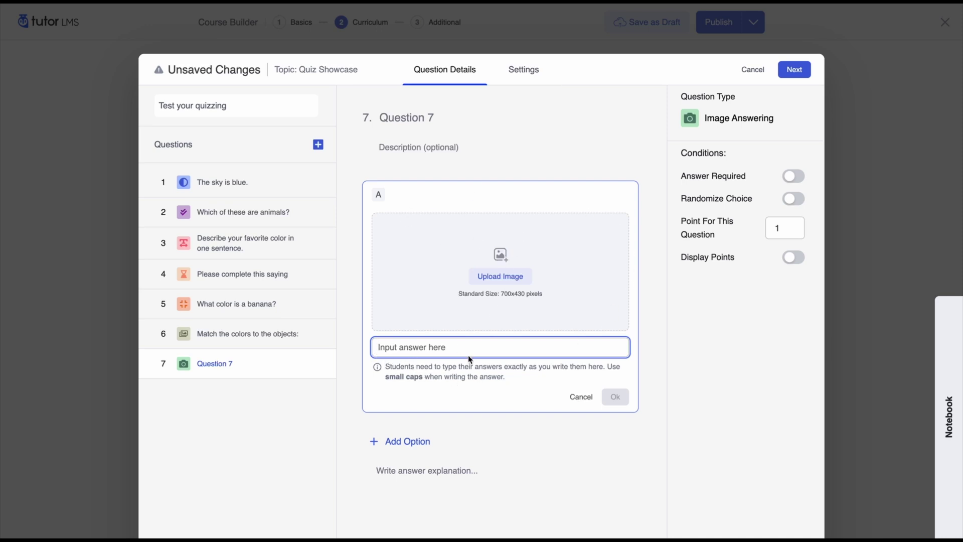
pyautogui.click(423, 122)
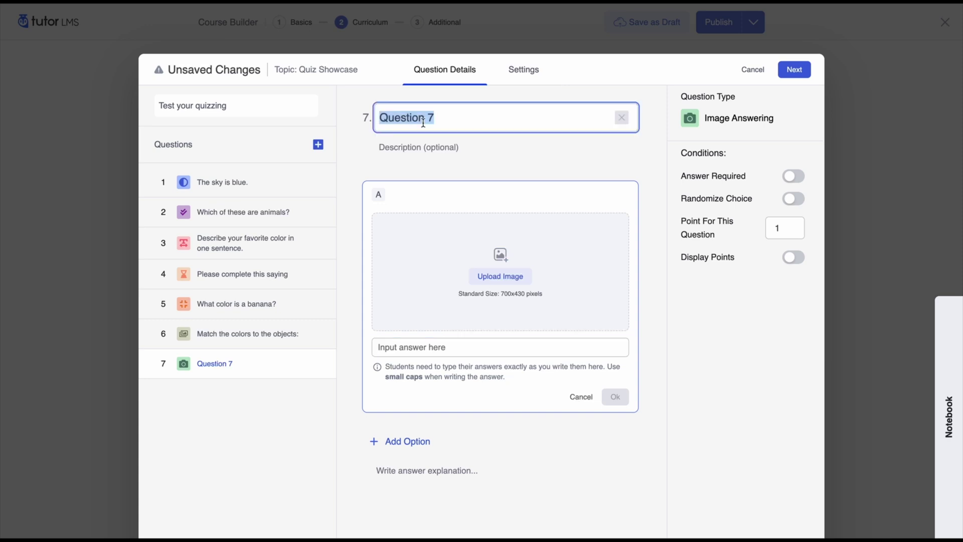
pyautogui.write('What is this called?')
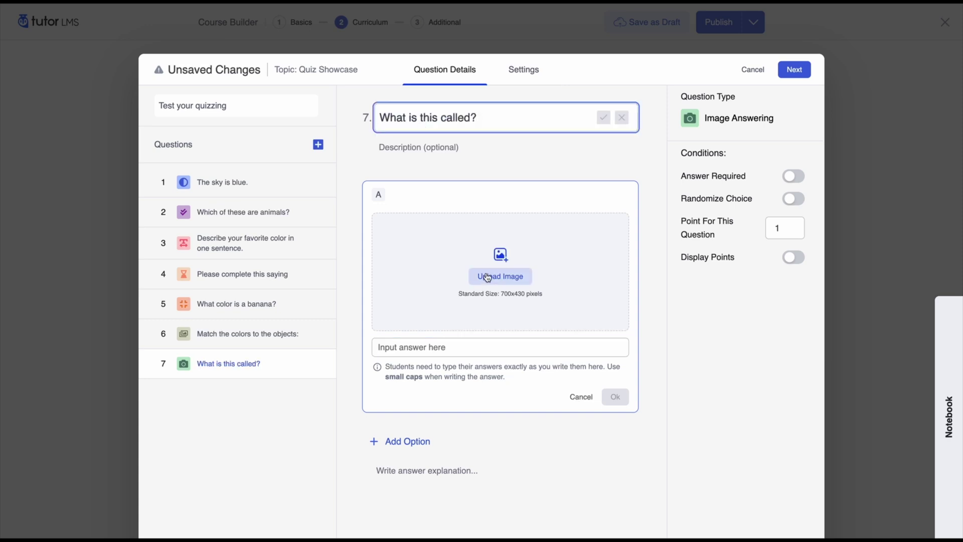
# Step: Give option A the rainbow image with the answer 'rainbow' and save it
pyautogui.click(491, 276)
pyautogui.click(85, 148)
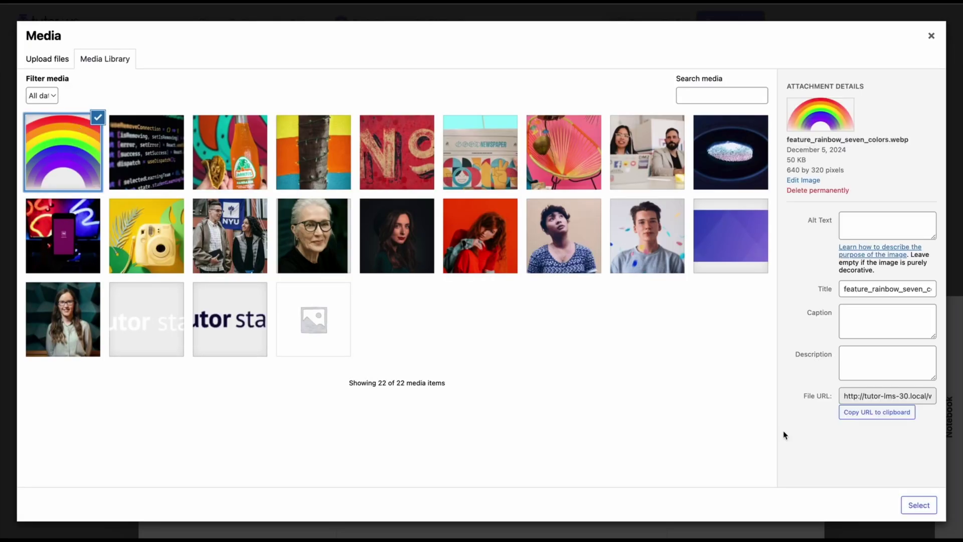
pyautogui.click(919, 505)
pyautogui.click(449, 350)
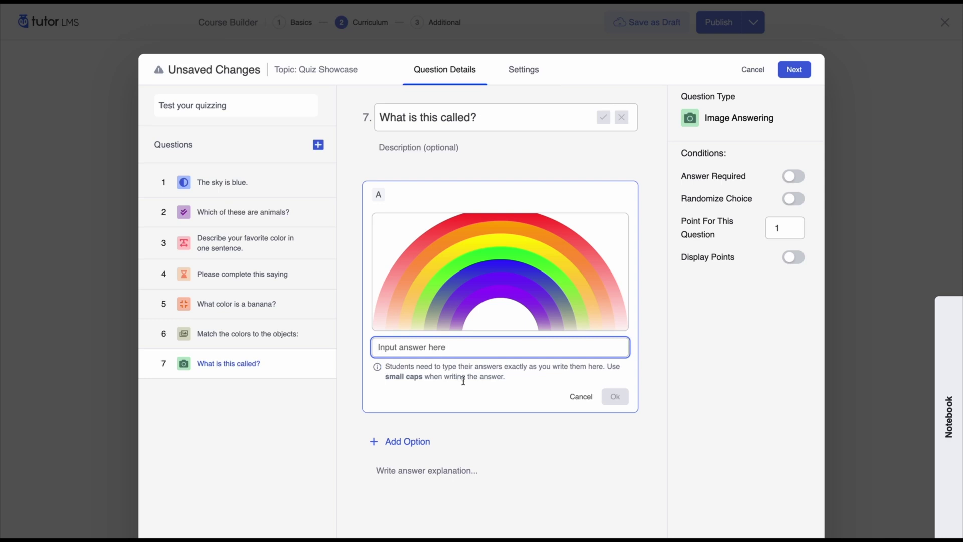
pyautogui.write('rainbow')
pyautogui.click(513, 371)
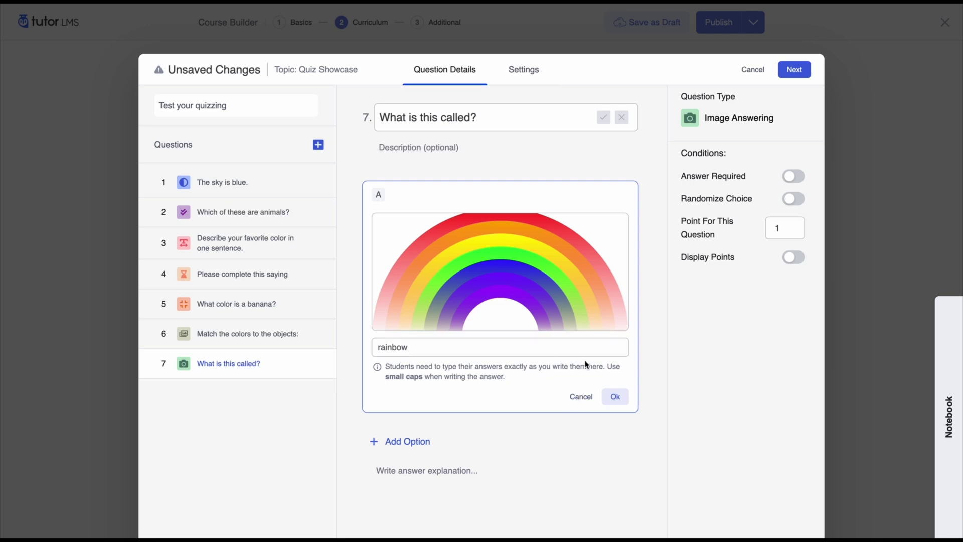
pyautogui.click(620, 402)
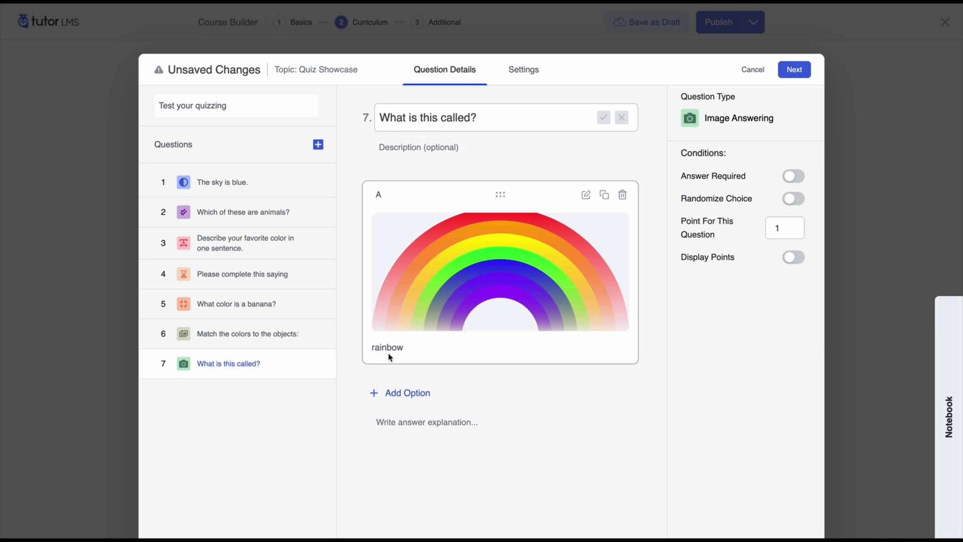
# Step: Add a description to question 7 noting the answer is case sensitive and lower case
pyautogui.click(429, 168)
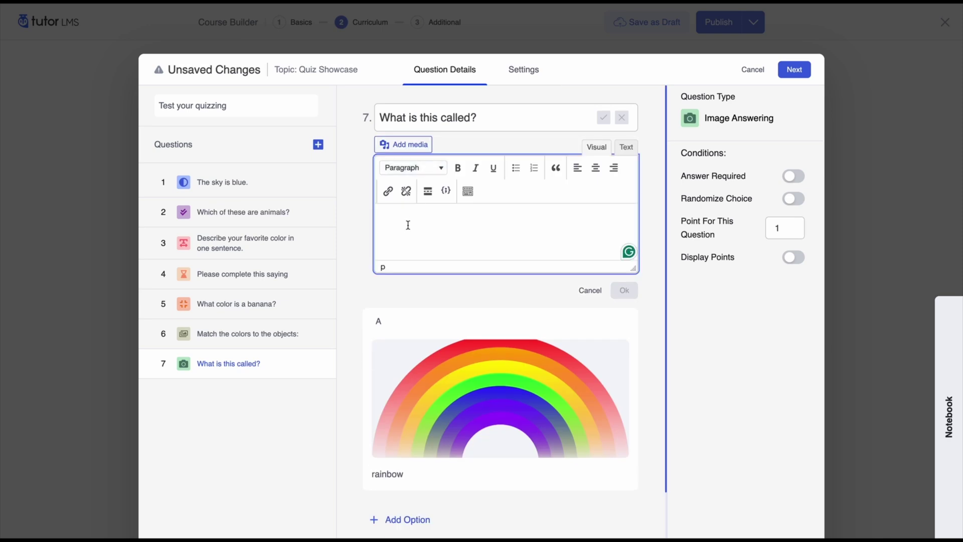
pyautogui.write('The answer is case sensitive, answer should be in lower case!')
pyautogui.click(624, 290)
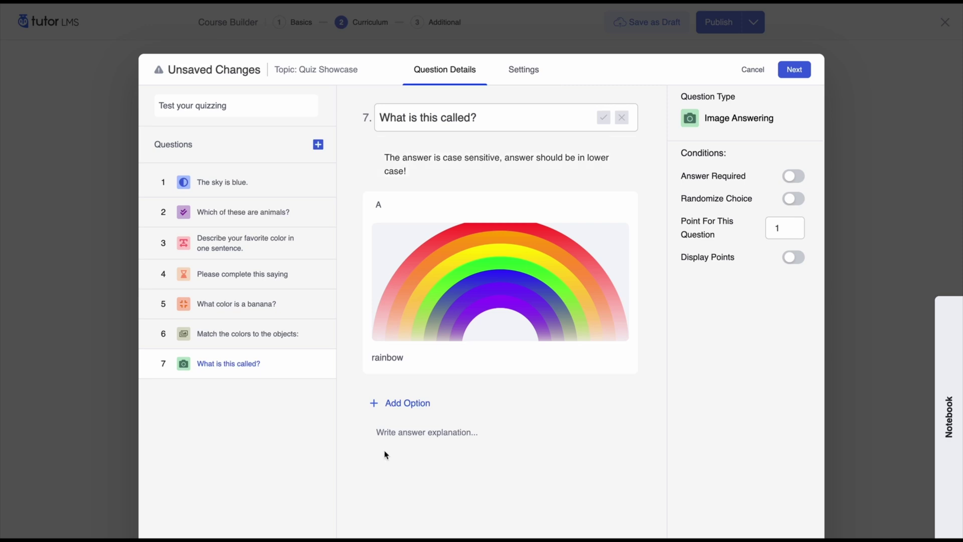
pyautogui.click(403, 406)
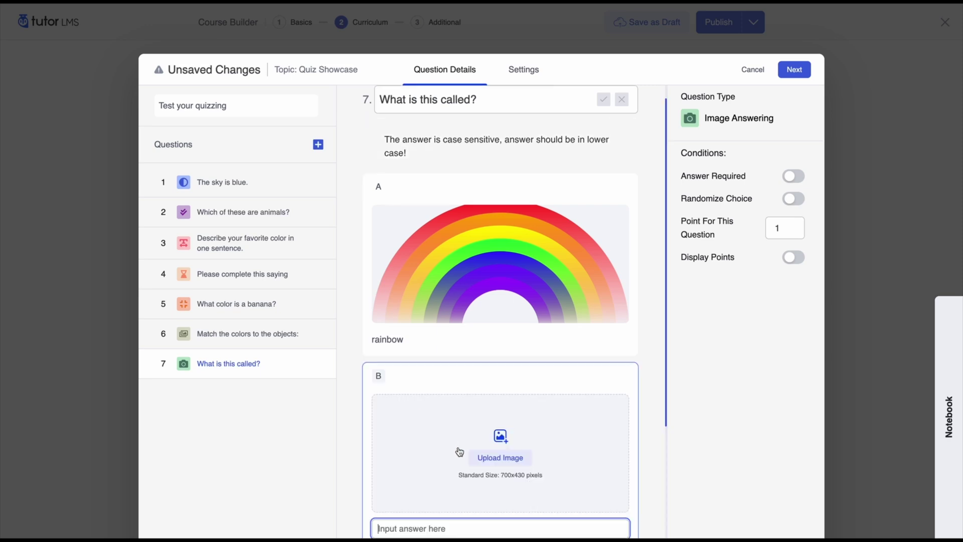
pyautogui.click(579, 461)
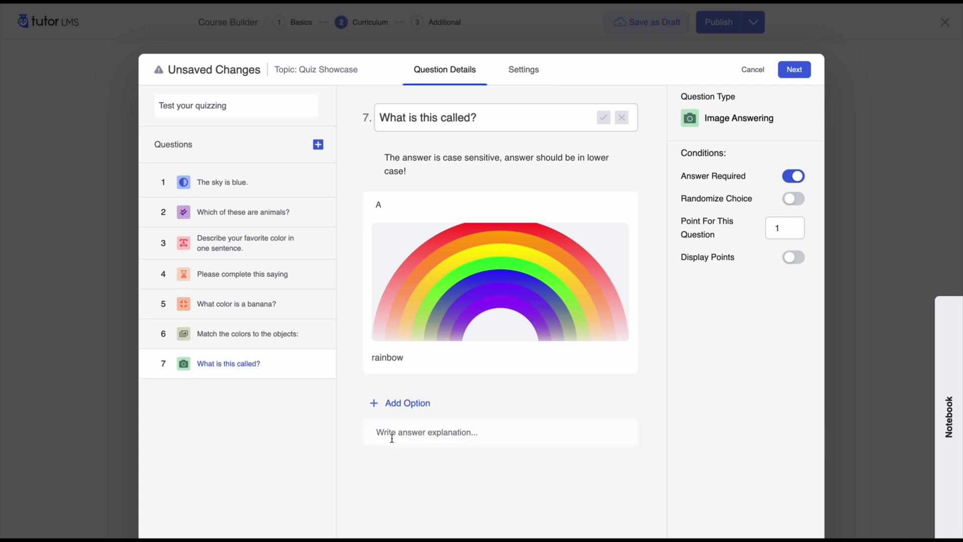
# Step: Leave question 7's answer explanation empty and move on to adding another question
pyautogui.click(435, 439)
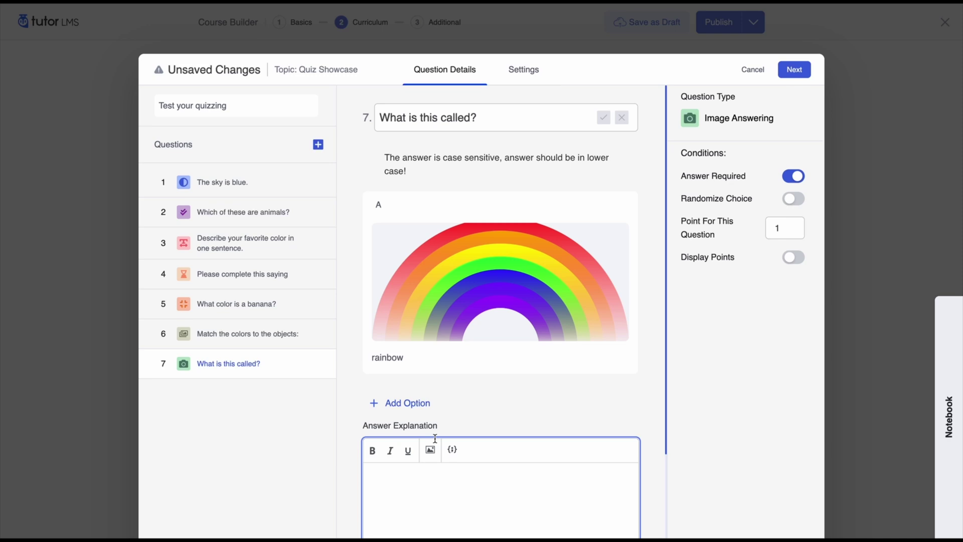
pyautogui.scroll(-2, 435, 439)
pyautogui.click(425, 389)
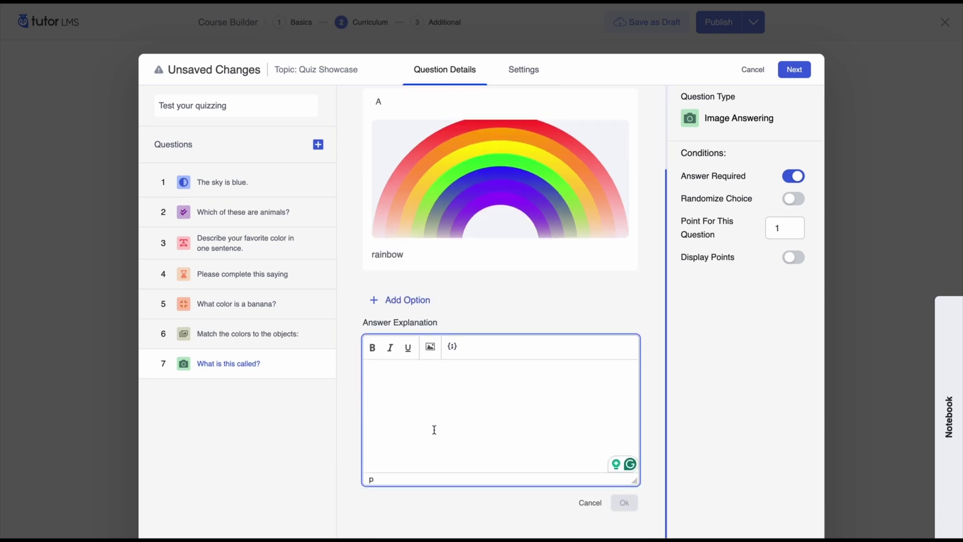
pyautogui.click(315, 146)
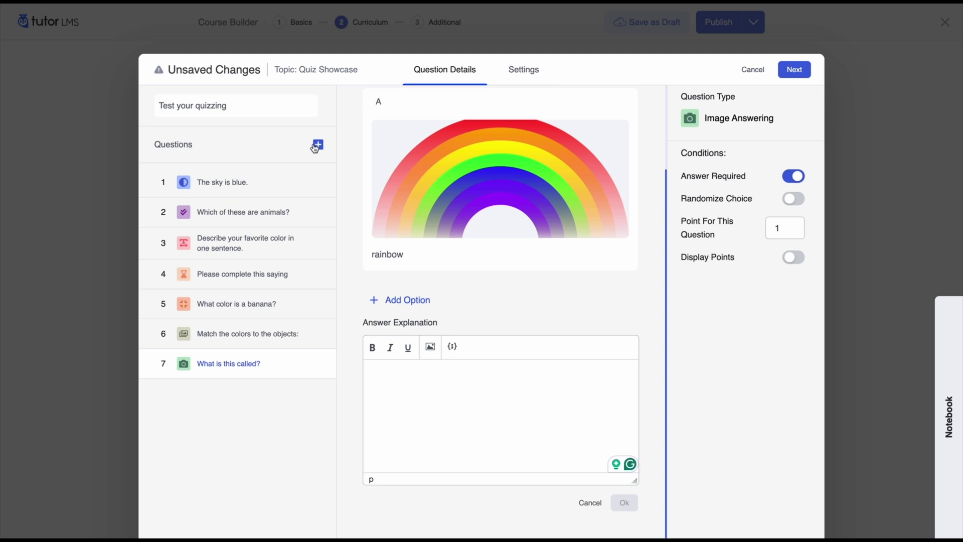
pyautogui.click(315, 146)
# Step: Add an Ordering question as question 8 with a first option slot
pyautogui.click(306, 375)
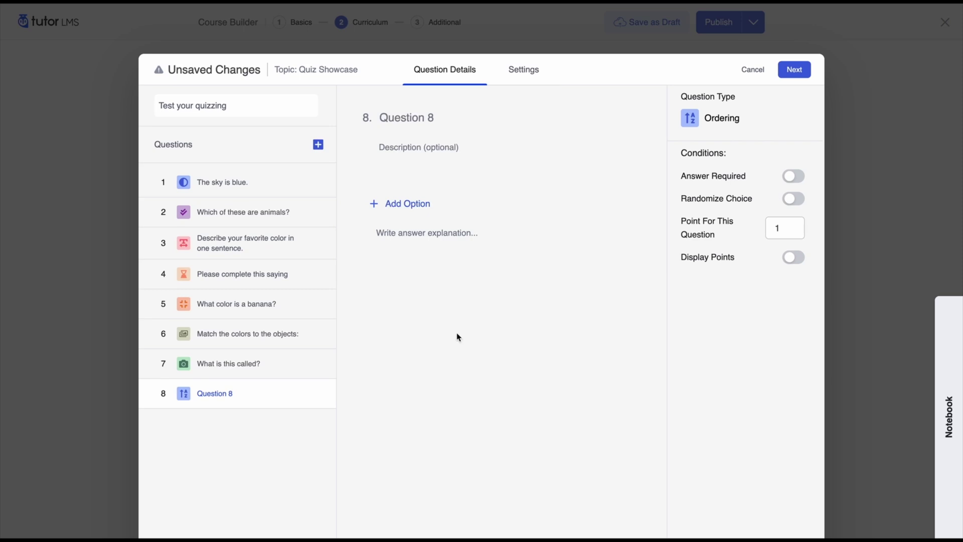
pyautogui.click(404, 204)
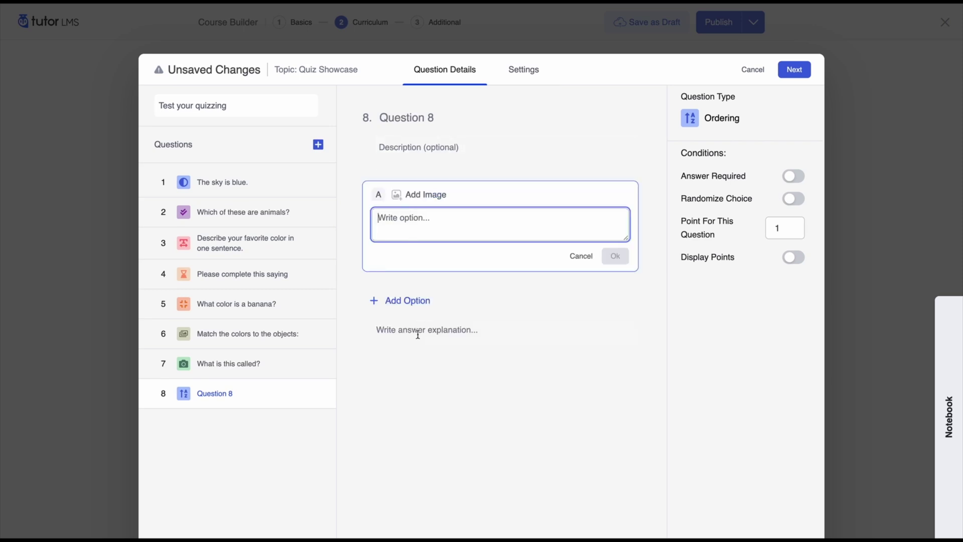
pyautogui.click(454, 406)
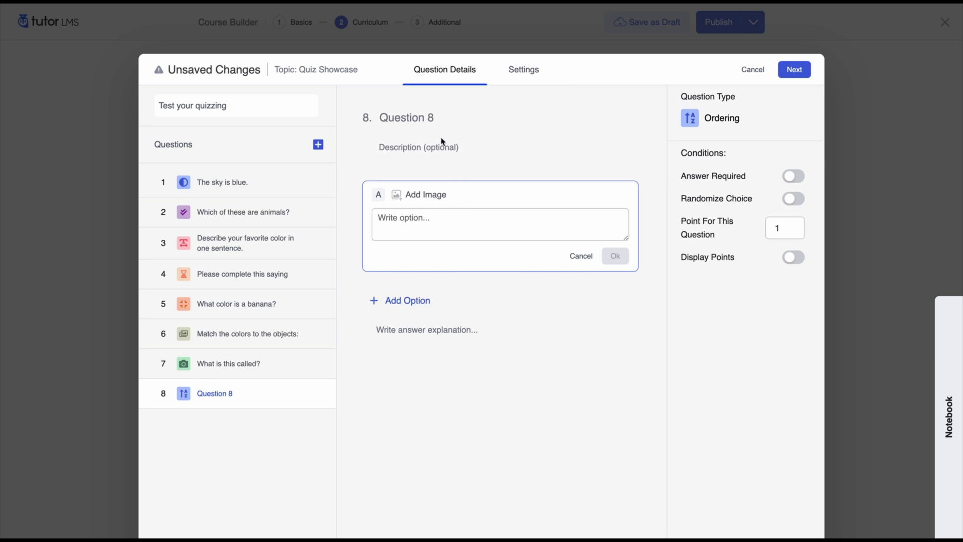
# Step: Title question 8 'Arrange these colors in alphabetical order:', enter Red as an option, and require an answer
pyautogui.click(434, 118)
pyautogui.write('Arrange these colors in alphabetical order:')
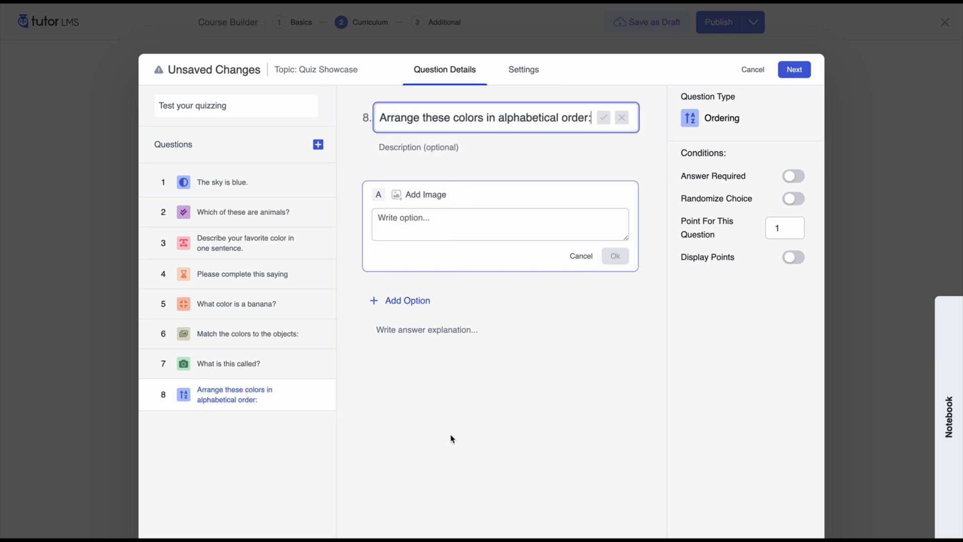
pyautogui.click(609, 124)
pyautogui.click(460, 215)
pyautogui.write('Red')
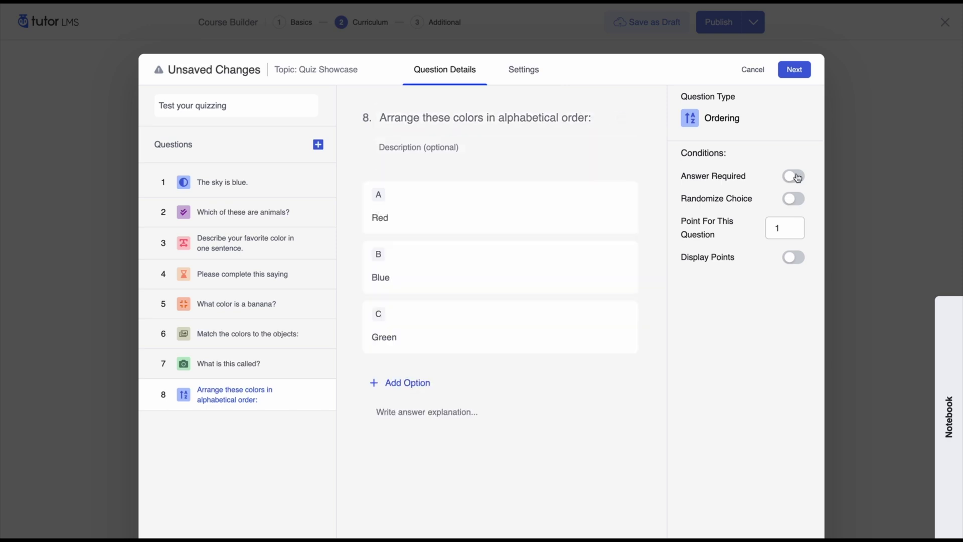
pyautogui.click(793, 175)
# Step: Give the quiz a 10-minute time limit, leaving Hide Quiz Time off
pyautogui.click(523, 79)
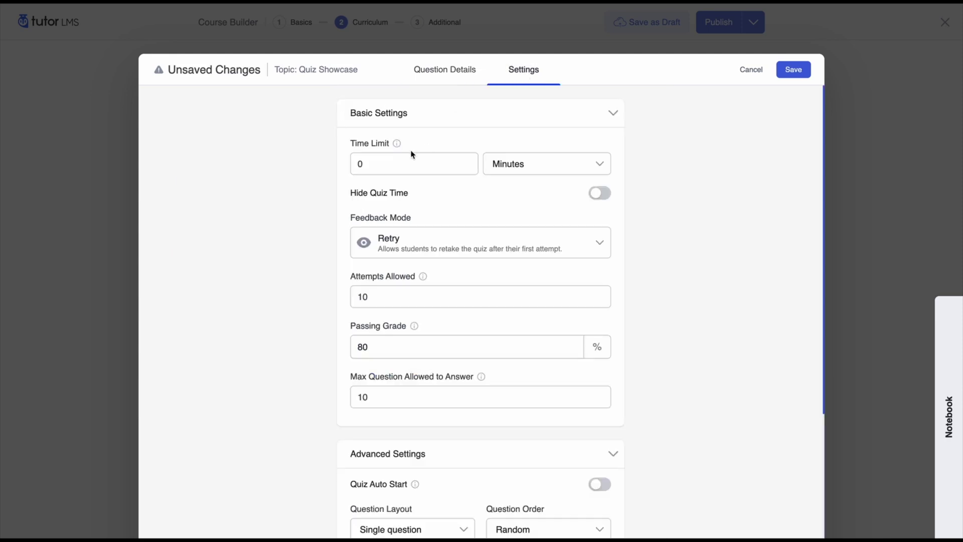
pyautogui.click(384, 167)
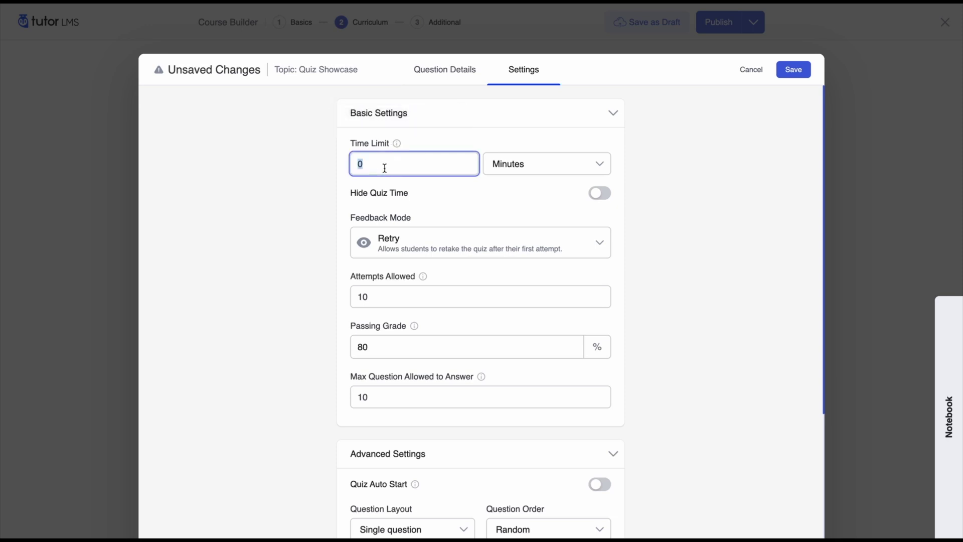
pyautogui.write('10')
pyautogui.click(185, 210)
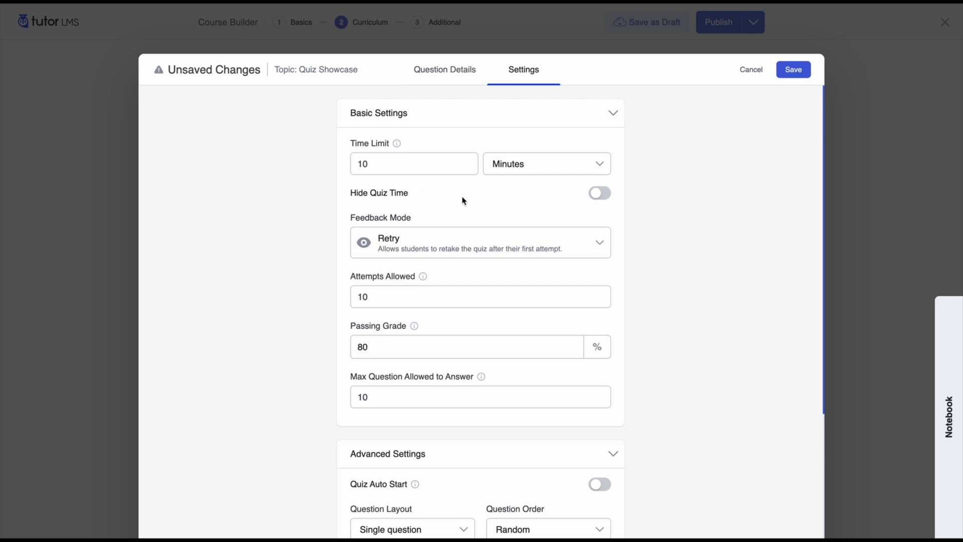
pyautogui.click(600, 193)
pyautogui.click(600, 194)
# Step: Set the Feedback Mode, trying the Default, Reveal Mode and Retry options
pyautogui.click(481, 246)
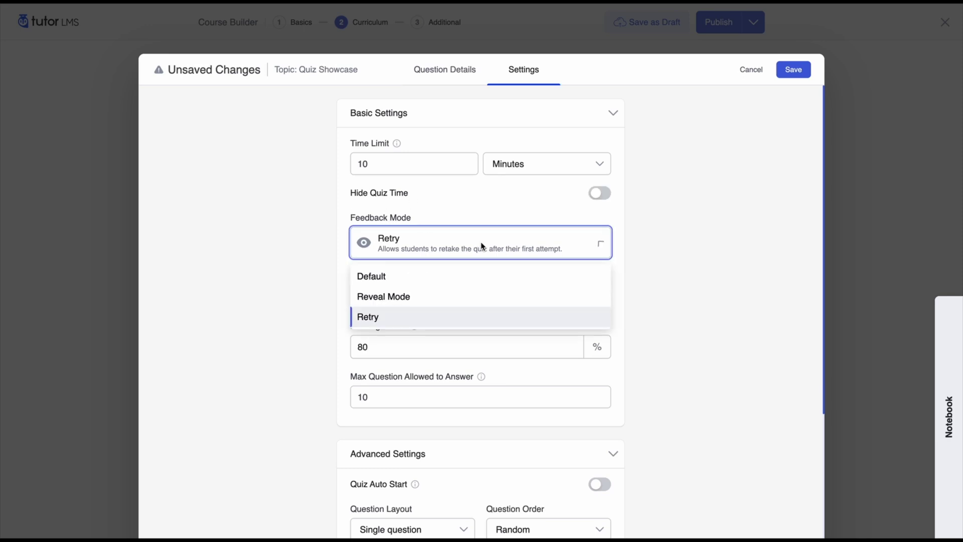
pyautogui.click(387, 279)
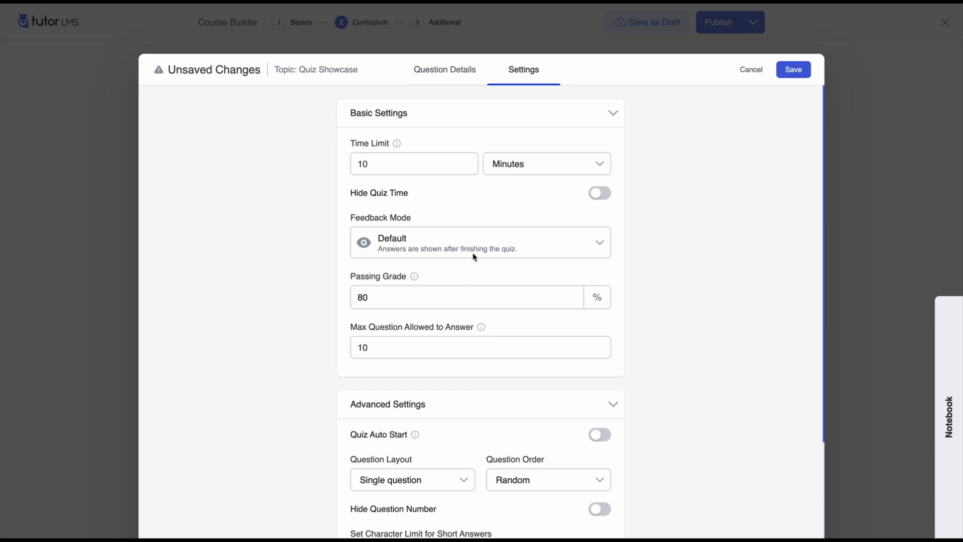
pyautogui.click(604, 245)
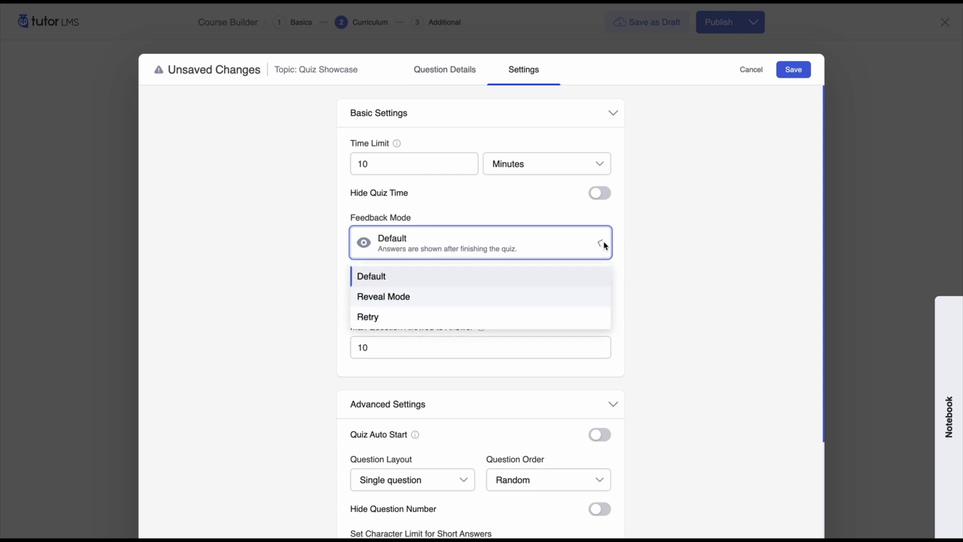
pyautogui.click(378, 296)
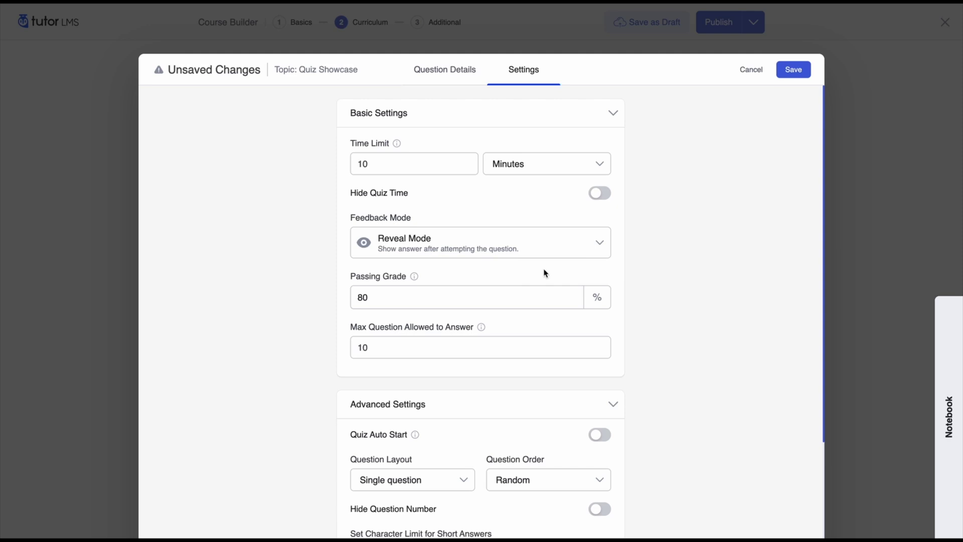
pyautogui.click(599, 243)
pyautogui.click(394, 316)
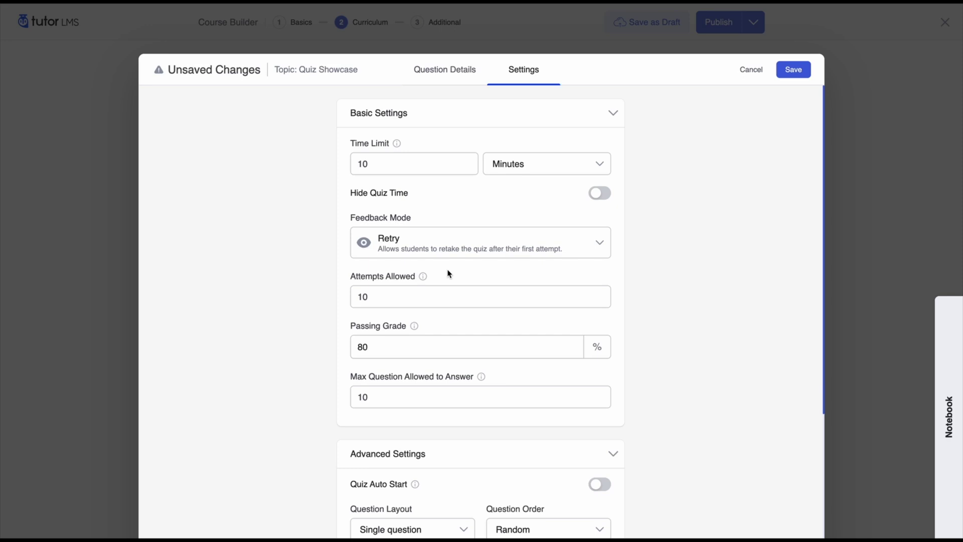
# Step: Edit the Attempts Allowed value and keep Max Questions Allowed at 10
pyautogui.click(362, 276)
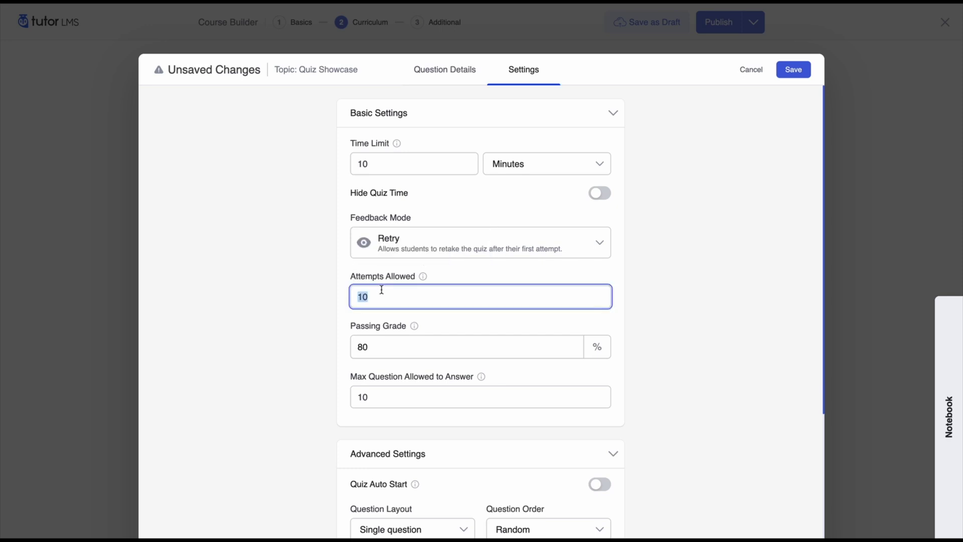
pyautogui.write('10')
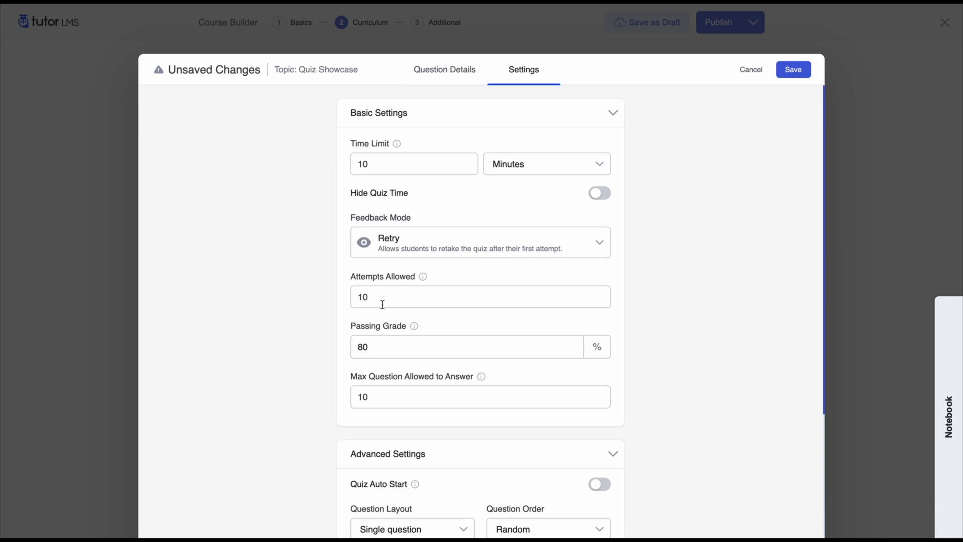
pyautogui.click(414, 297)
pyautogui.write('0')
pyautogui.click(343, 295)
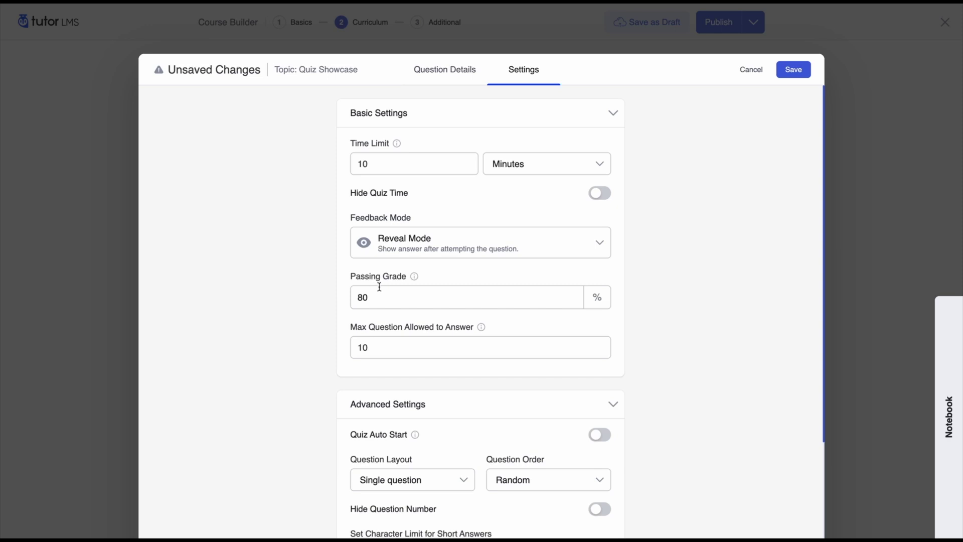
pyautogui.scroll(-4, 370, 339)
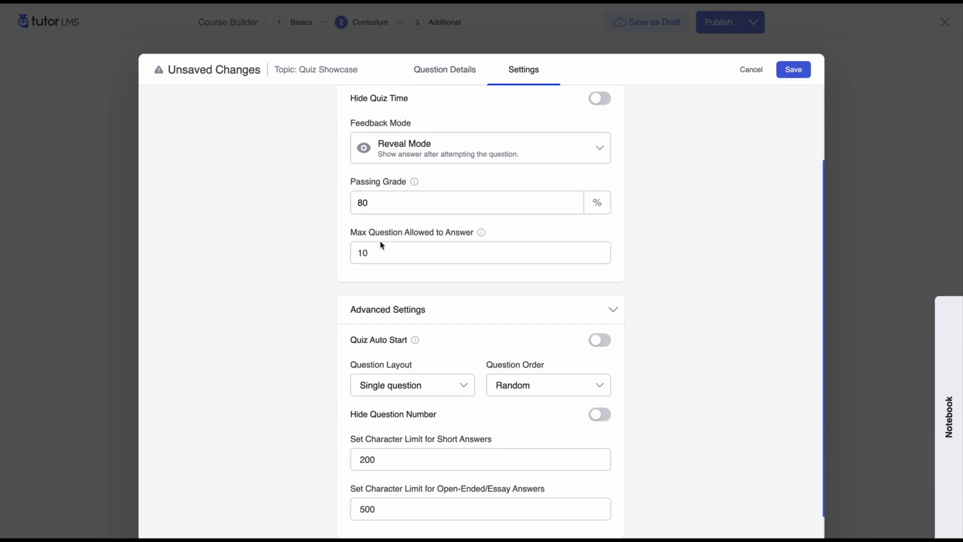
pyautogui.click(427, 247)
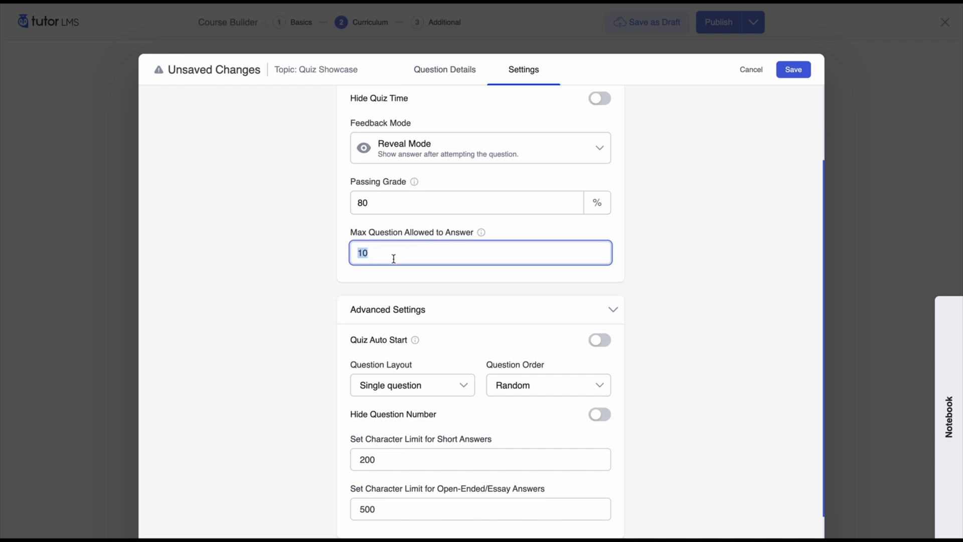
pyautogui.click(339, 287)
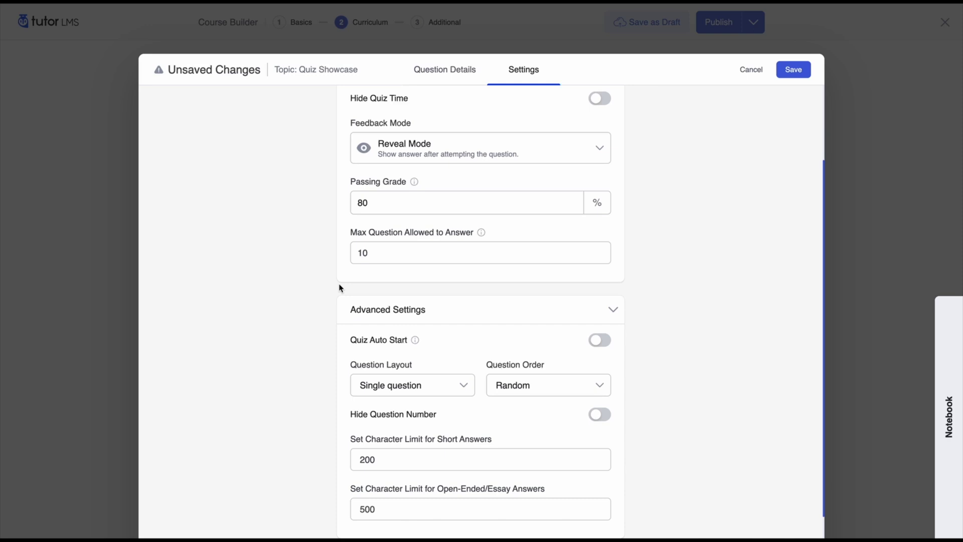
# Step: Keep Random question order and the maximum questions at 10, then save the quiz
pyautogui.click(547, 386)
pyautogui.click(548, 387)
pyautogui.doubleClick(380, 253)
pyautogui.click(378, 283)
pyautogui.scroll(-1, 398, 255)
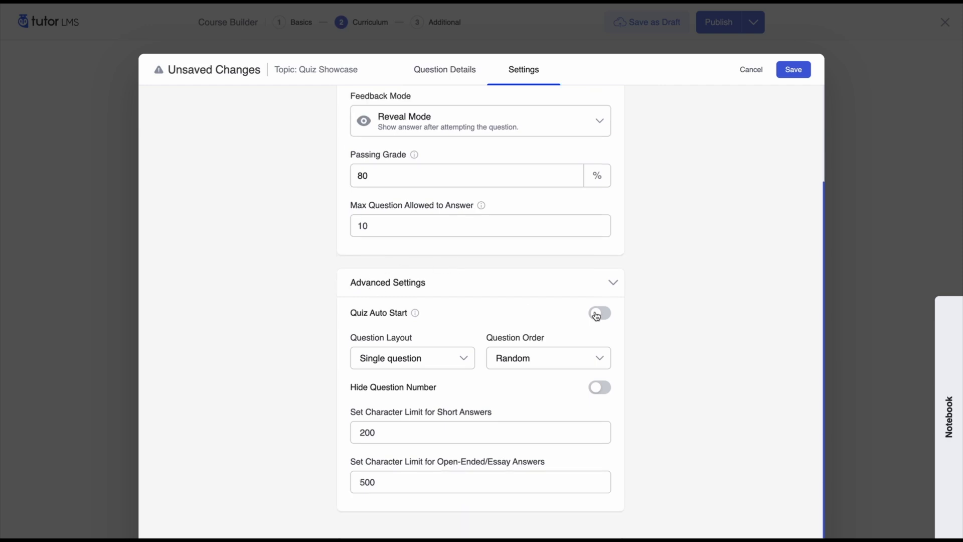
pyautogui.moveTo(415, 313)
pyautogui.click(548, 355)
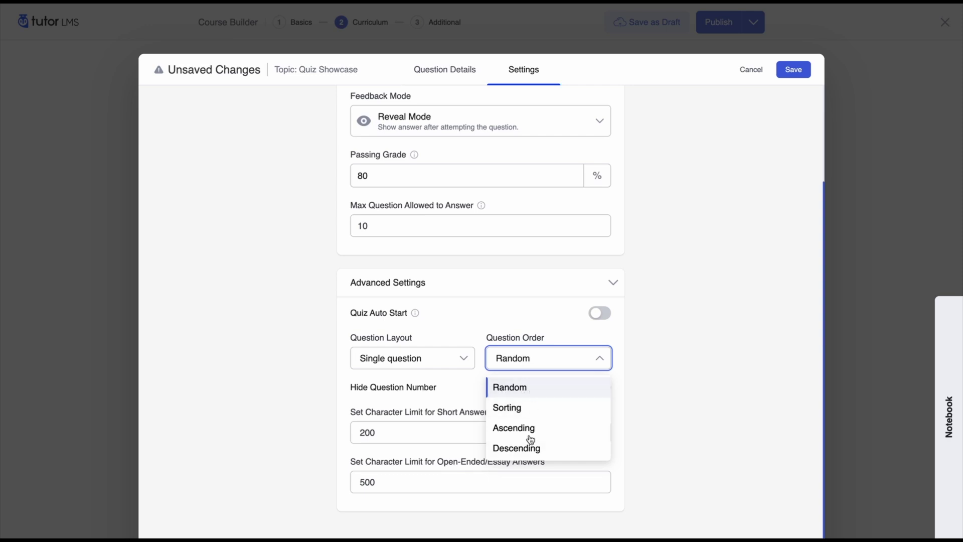
pyautogui.click(511, 313)
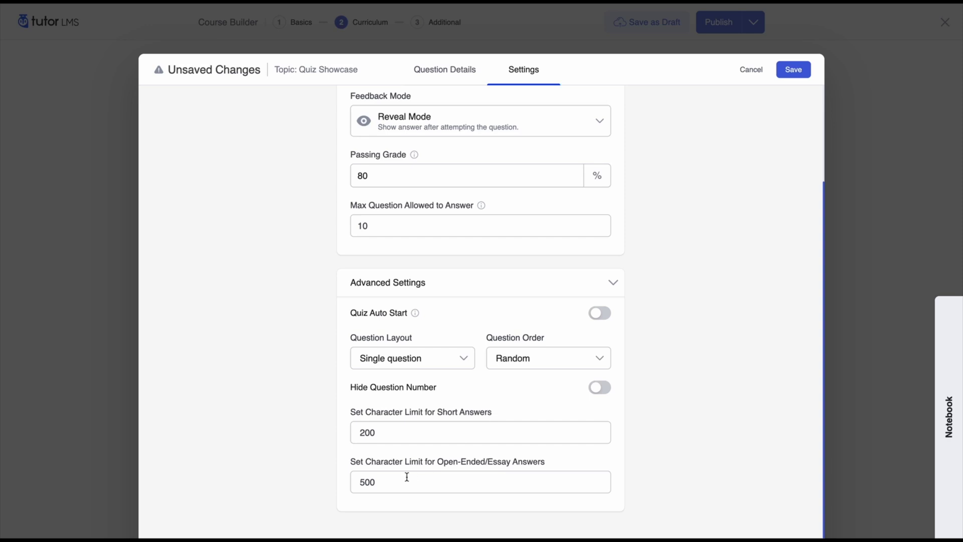
pyautogui.click(798, 75)
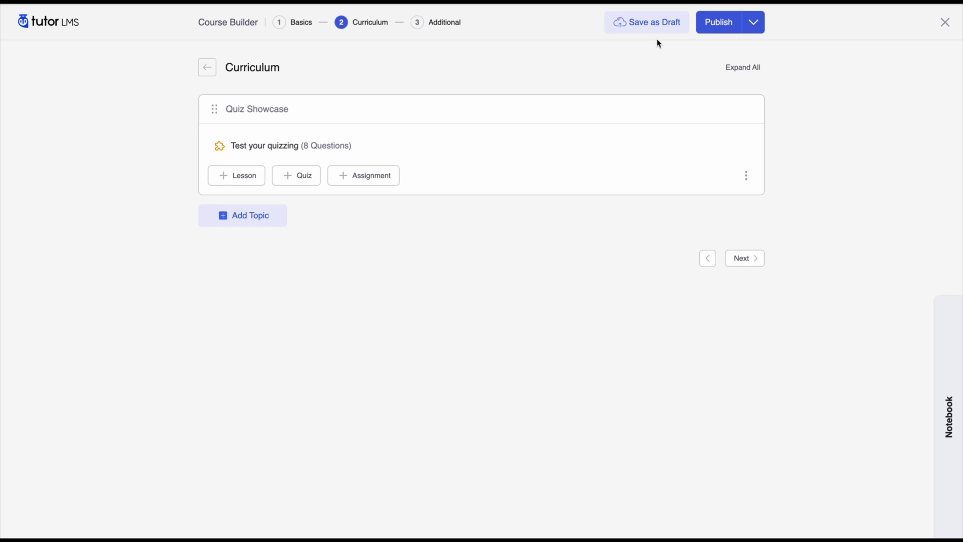
# Step: Save the course as a draft, publish it, and preview the quiz's 10-minute start page
pyautogui.click(668, 29)
pyautogui.click(729, 28)
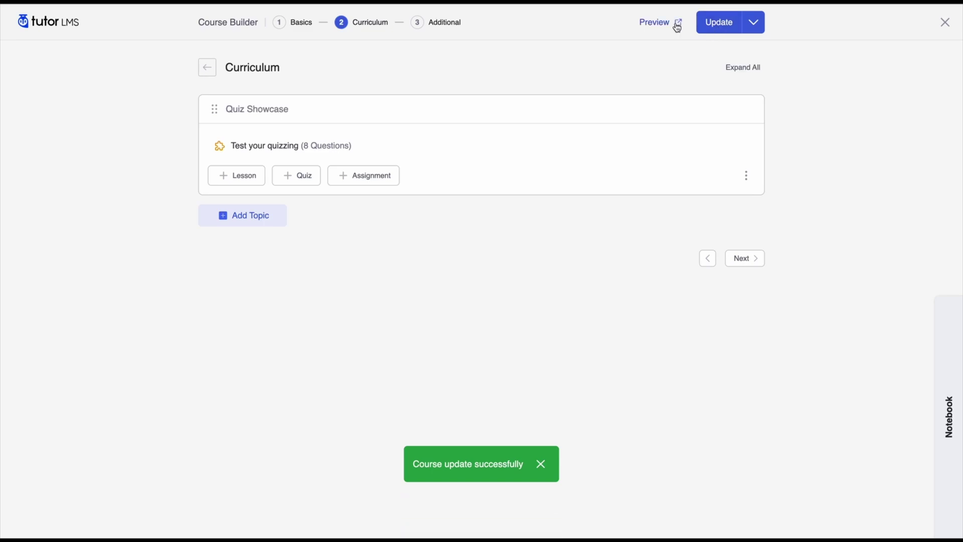
pyautogui.click(679, 23)
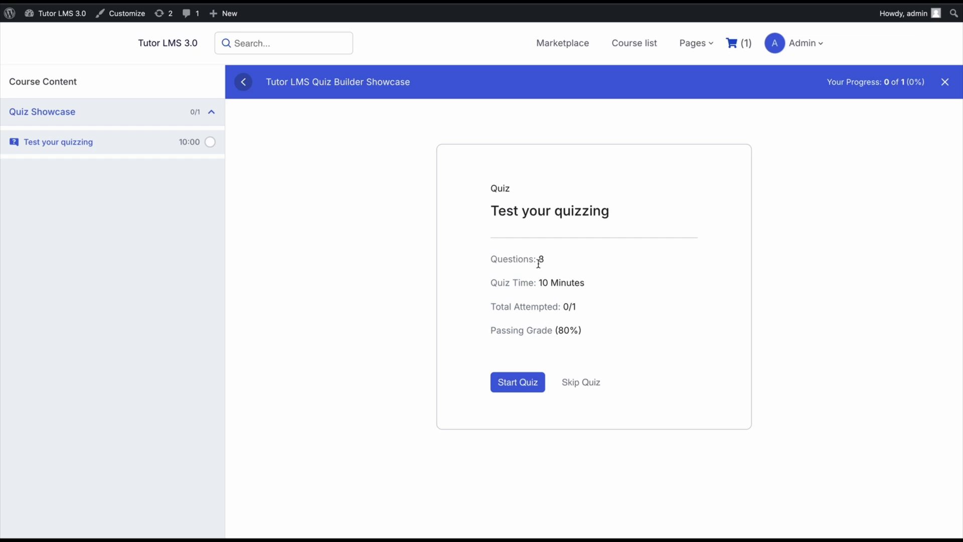
pyautogui.moveTo(487, 282); pyautogui.dragTo(593, 280)
pyautogui.click(594, 281)
# Step: Start the quiz, match Green to Grass, answer 'rainbow', and choose Cat and Dog
pyautogui.click(516, 393)
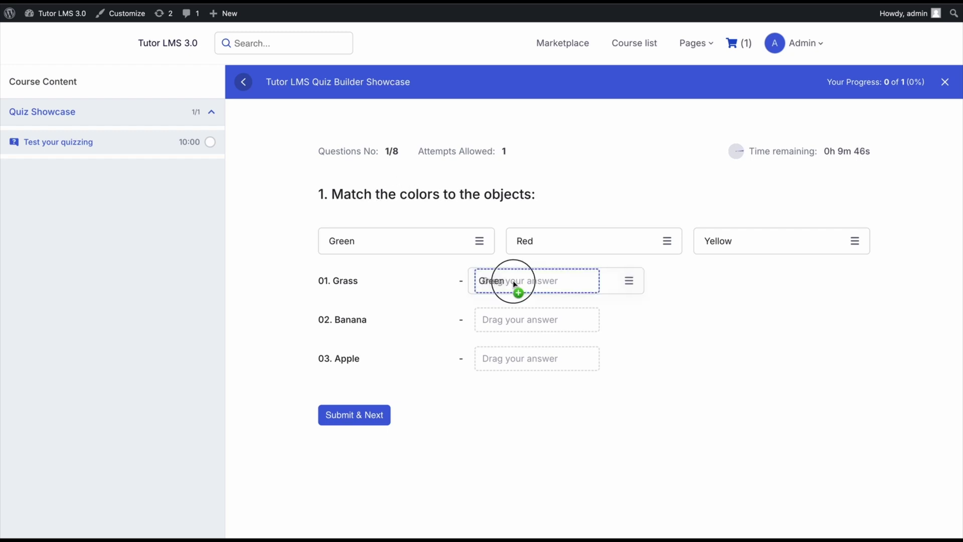
pyautogui.moveTo(516, 286); pyautogui.dragTo(367, 239)
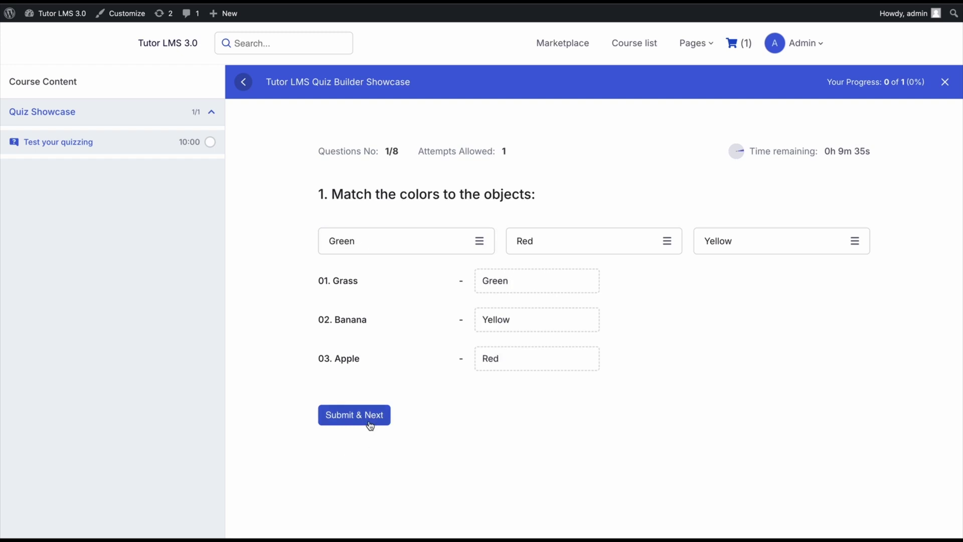
pyautogui.click(370, 424)
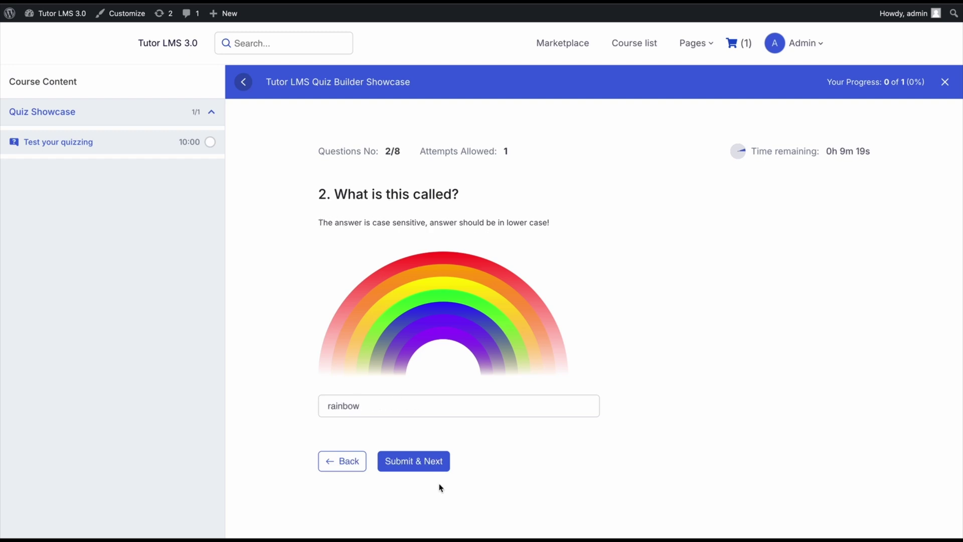
pyautogui.click(430, 461)
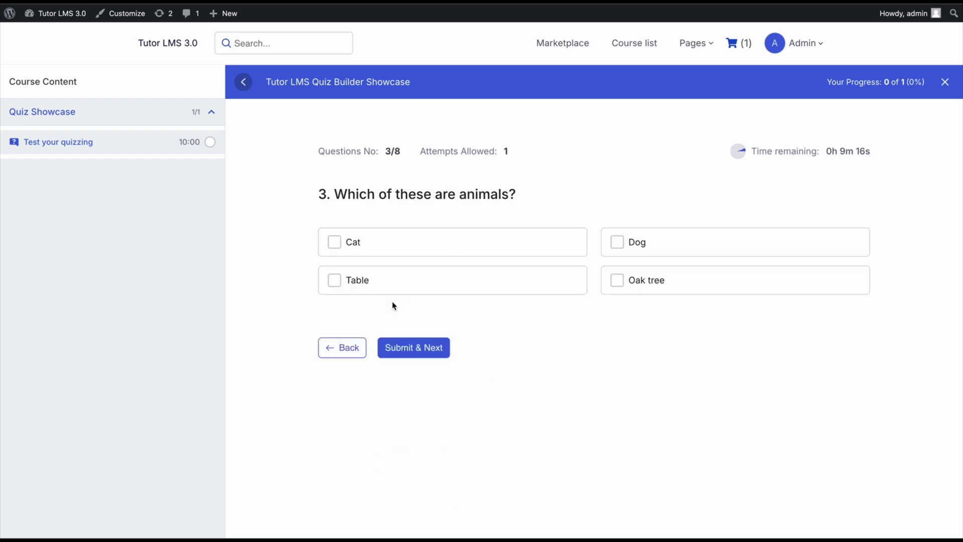
pyautogui.click(419, 352)
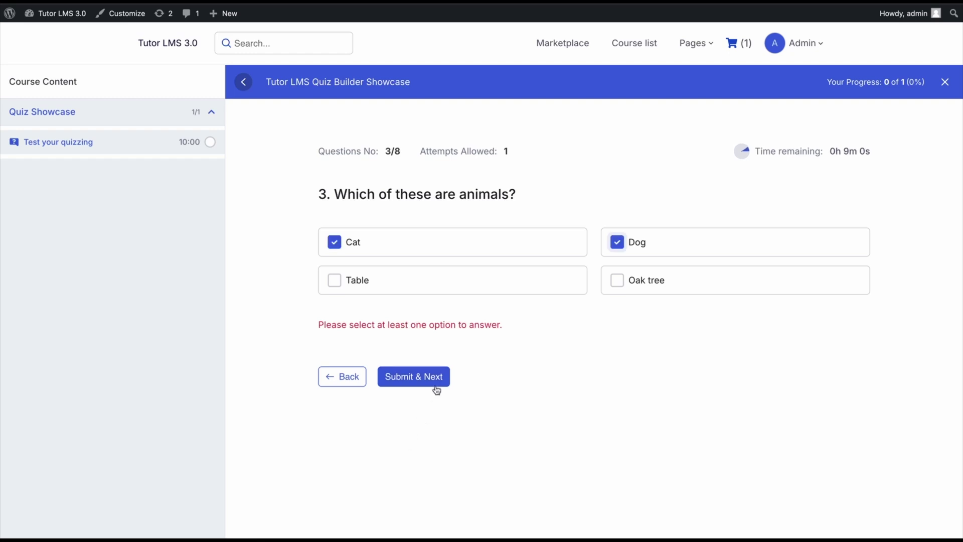
# Step: Submit Cat and Dog, answer False, and submit the Blue, Green, Red colour order
pyautogui.click(437, 382)
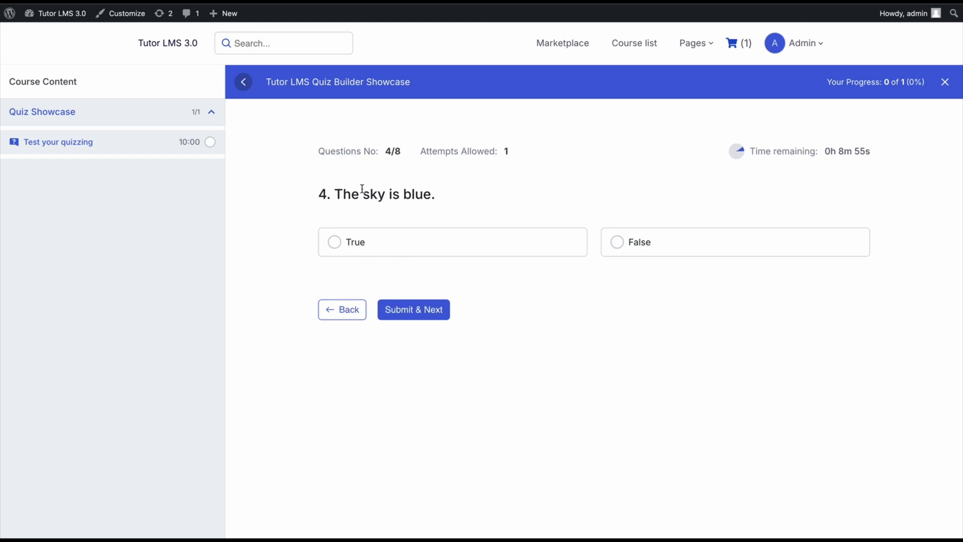
pyautogui.click(374, 240)
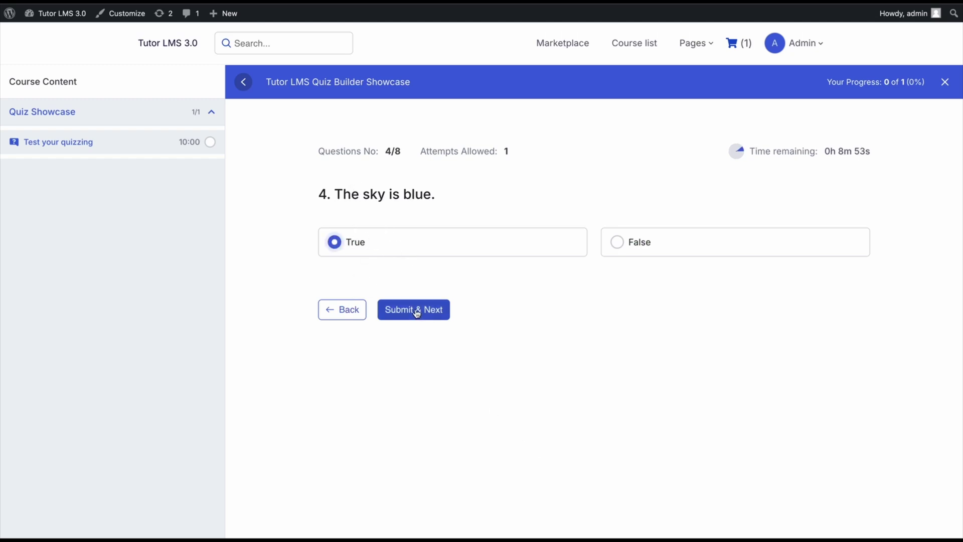
pyautogui.click(645, 249)
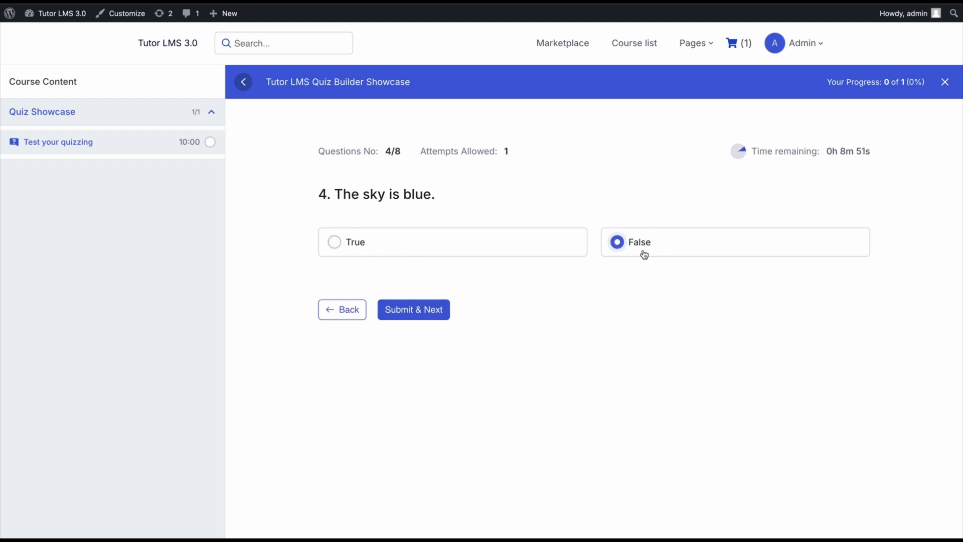
pyautogui.click(424, 316)
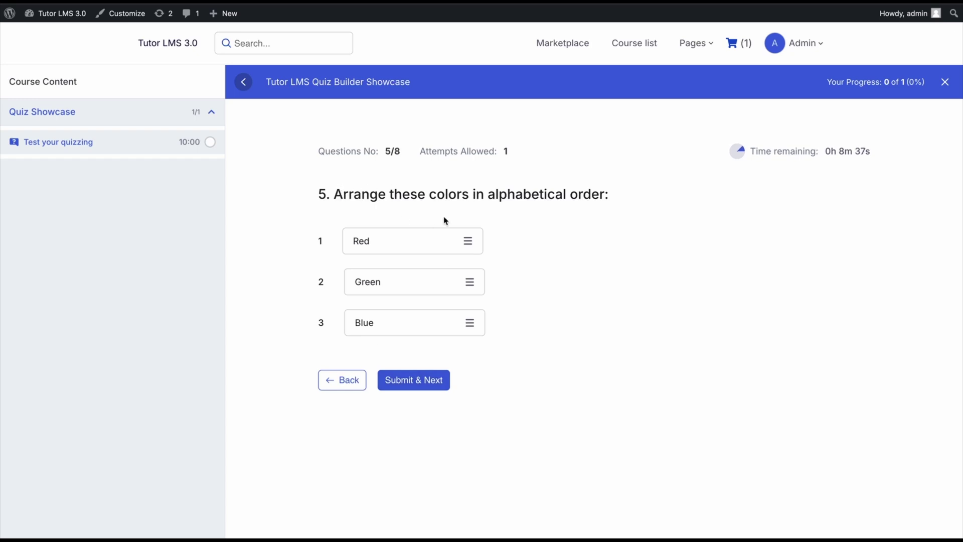
pyautogui.click(409, 382)
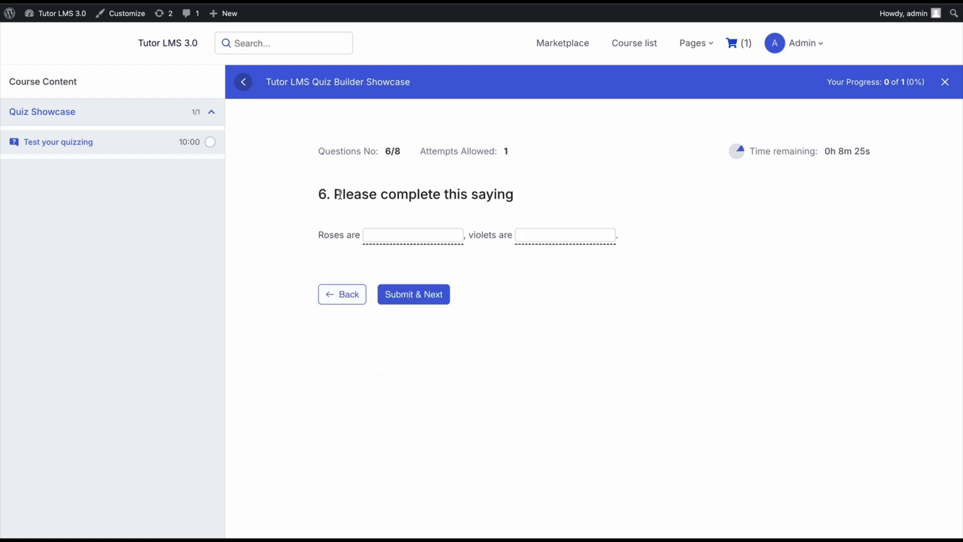
# Step: Fill the saying's two blanks with 'red' and 'blue' and submit it
pyautogui.moveTo(335, 194); pyautogui.dragTo(516, 202)
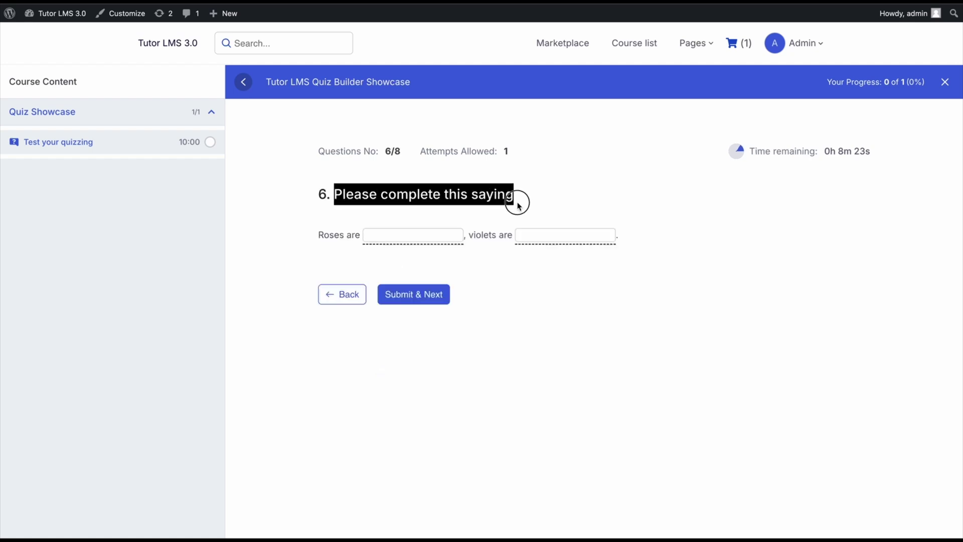
pyautogui.click(390, 234)
pyautogui.write('red')
pyautogui.click(546, 236)
pyautogui.write('blue')
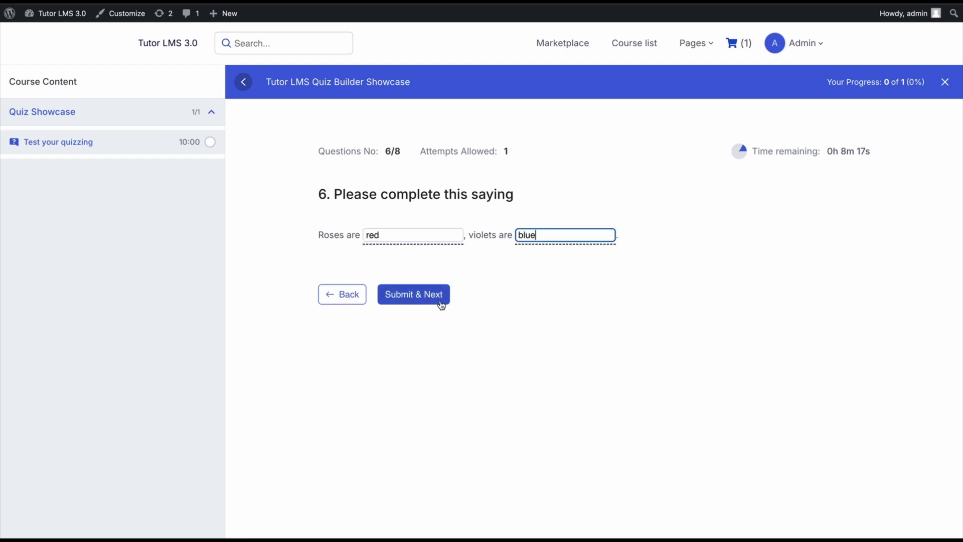
pyautogui.click(441, 306)
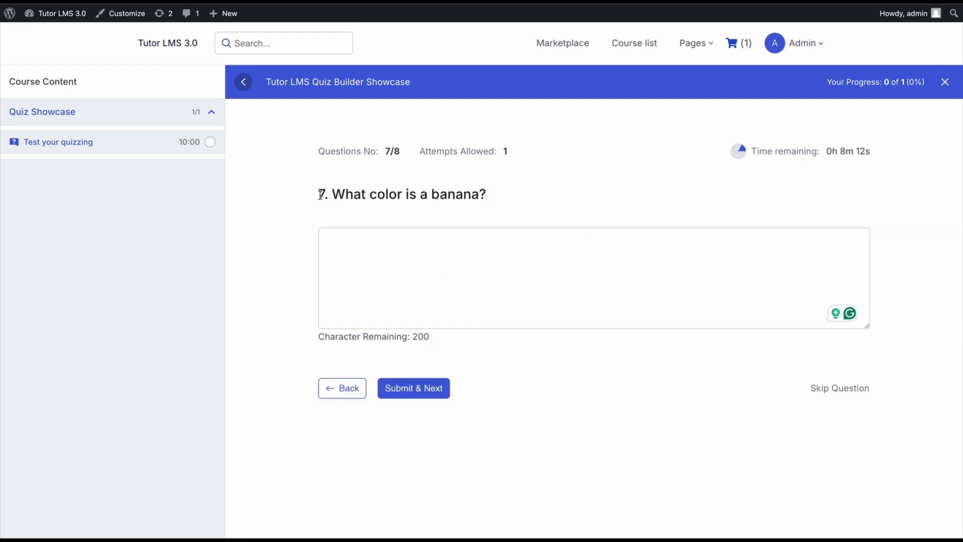
pyautogui.tripleClick(443, 338)
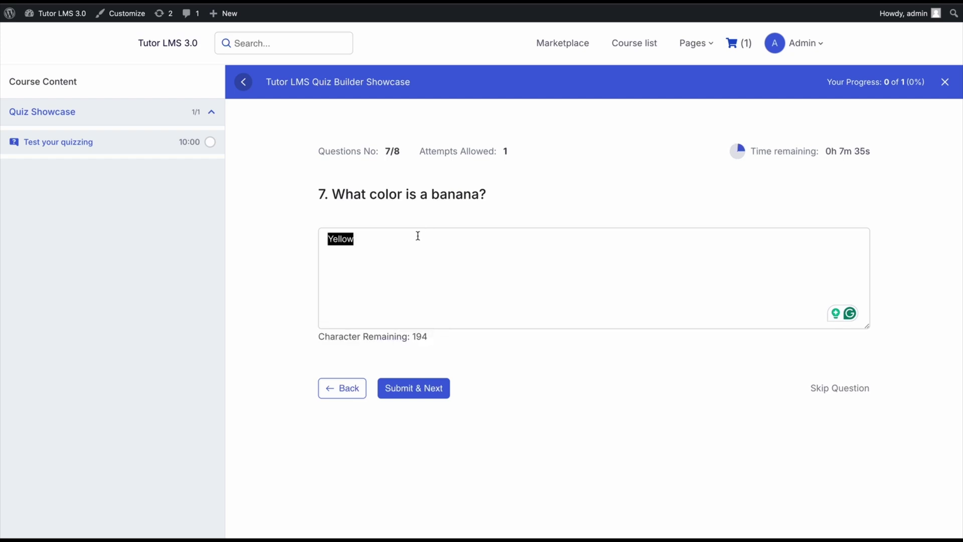
pyautogui.click(288, 296)
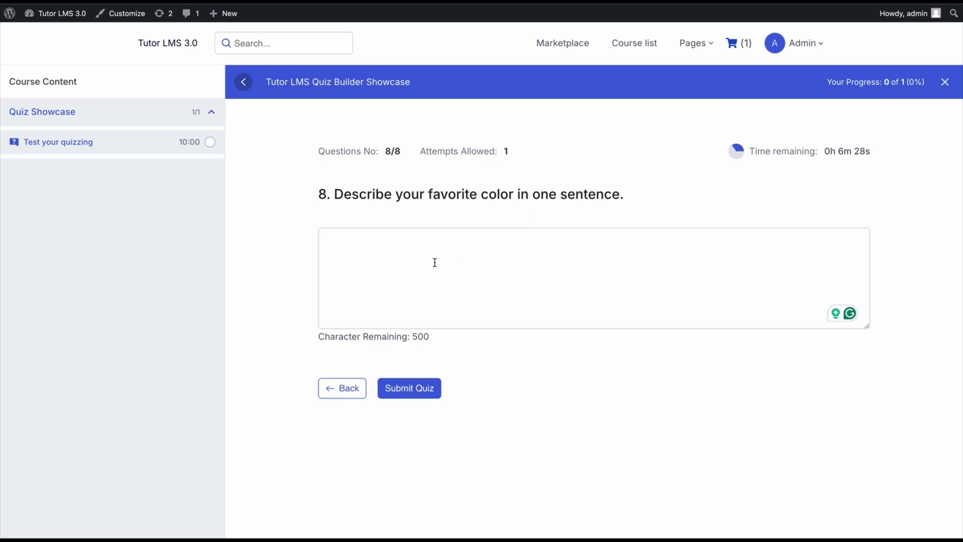
# Step: Paste the favourite-colour sentence as the answer and submit the quiz
pyautogui.write('My favorite color is green because it looks like the grass')
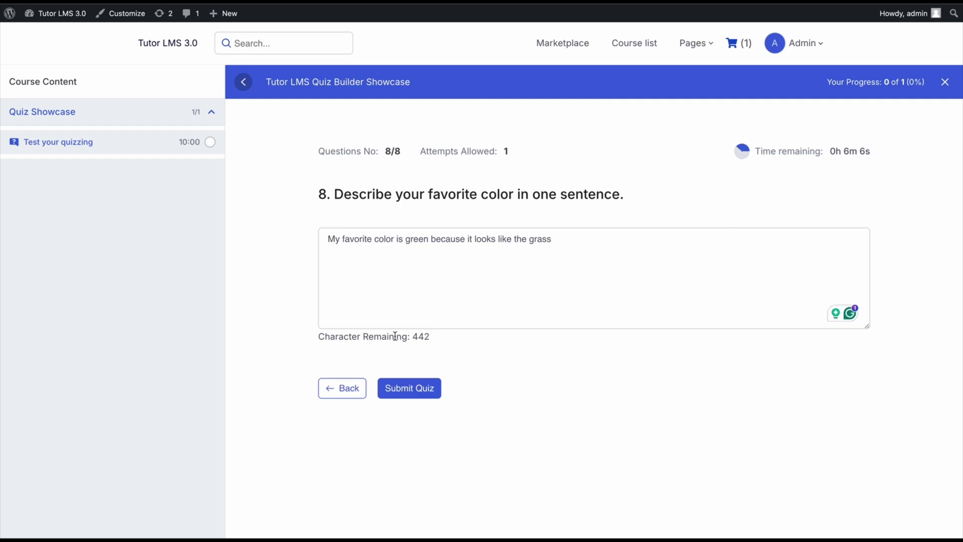
pyautogui.click(419, 394)
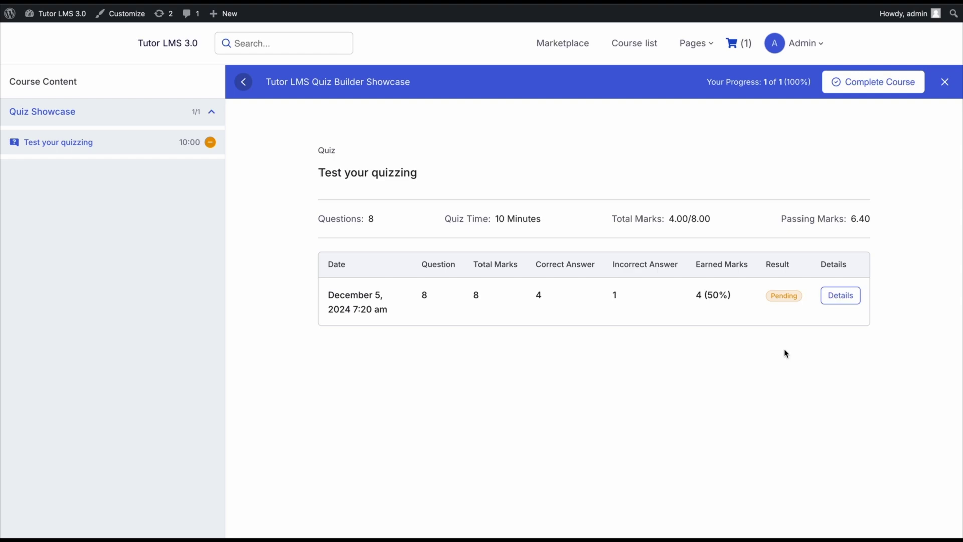
# Step: Open the attempt's Details and look through each answer and its question type
pyautogui.click(839, 295)
pyautogui.scroll(-8, 838, 281)
pyautogui.scroll(3, 839, 286)
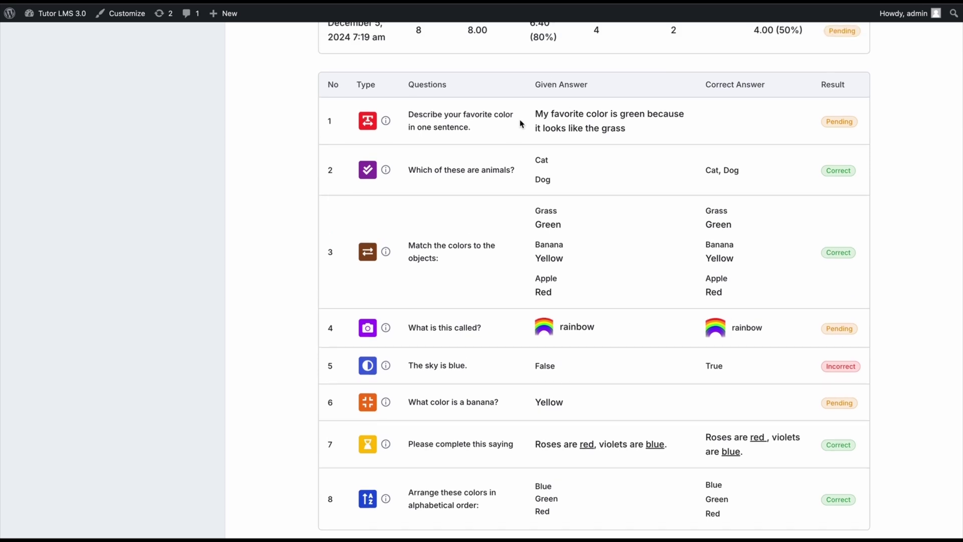
pyautogui.moveTo(387, 122)
pyautogui.scroll(-2, 527, 308)
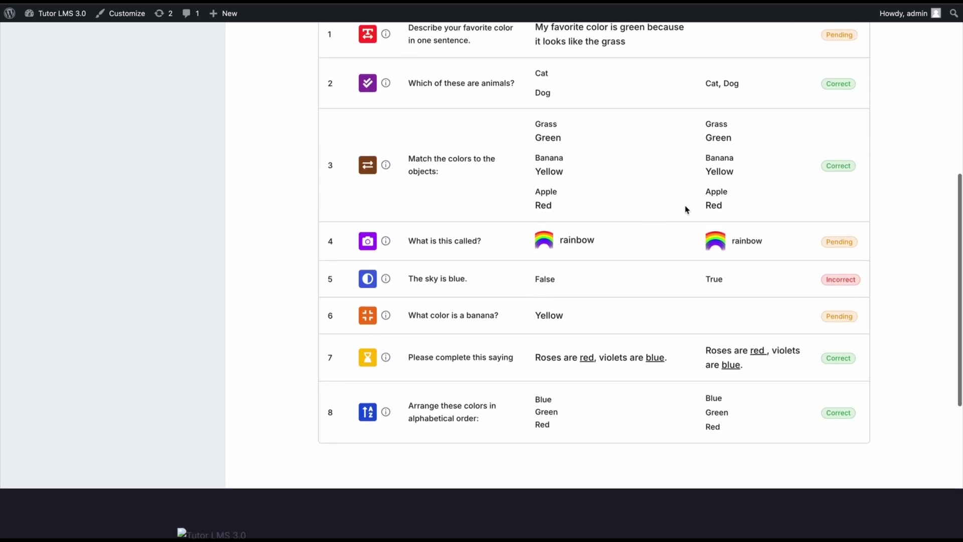
pyautogui.moveTo(386, 247)
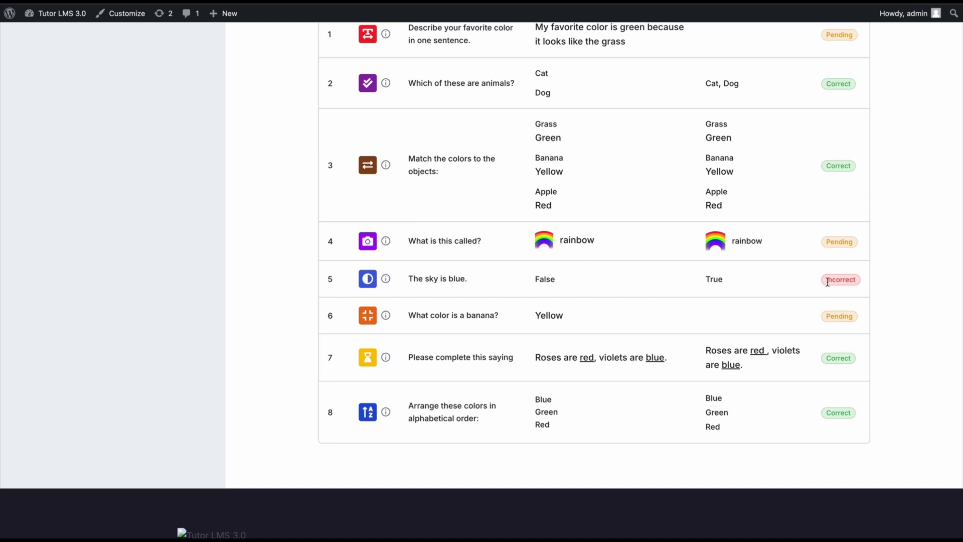
pyautogui.moveTo(385, 316)
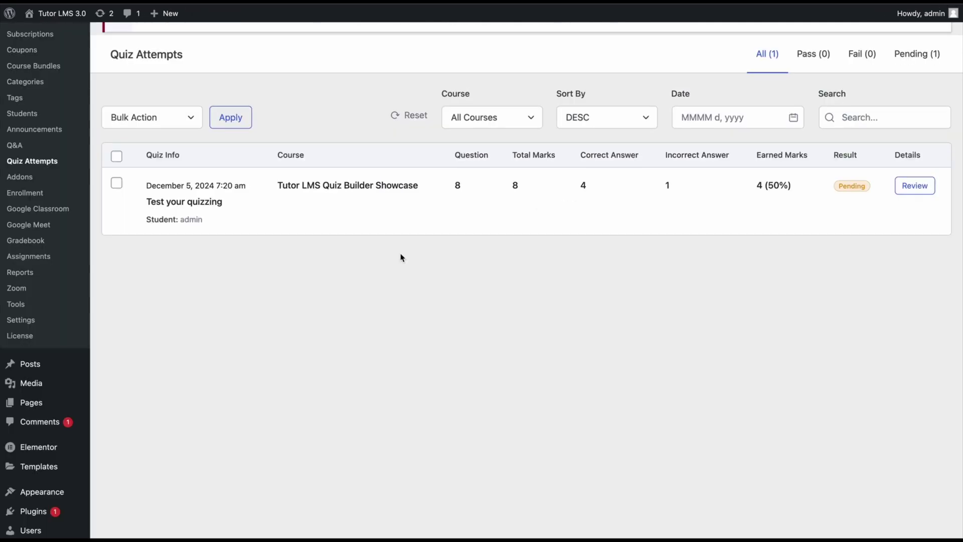
pyautogui.scroll(-1, 402, 257)
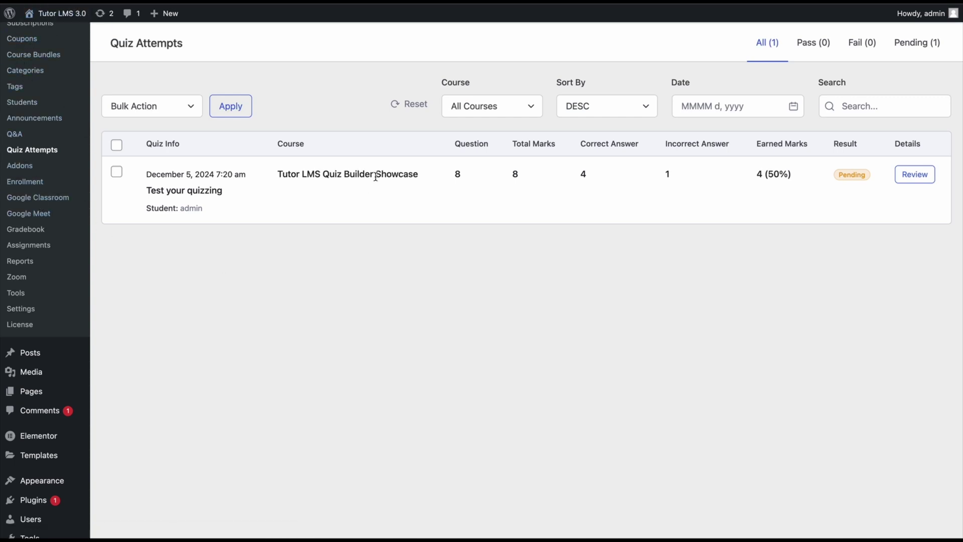
# Step: Review the pending attempt, mark the essay, rainbow and banana answers correct, and update
pyautogui.click(915, 182)
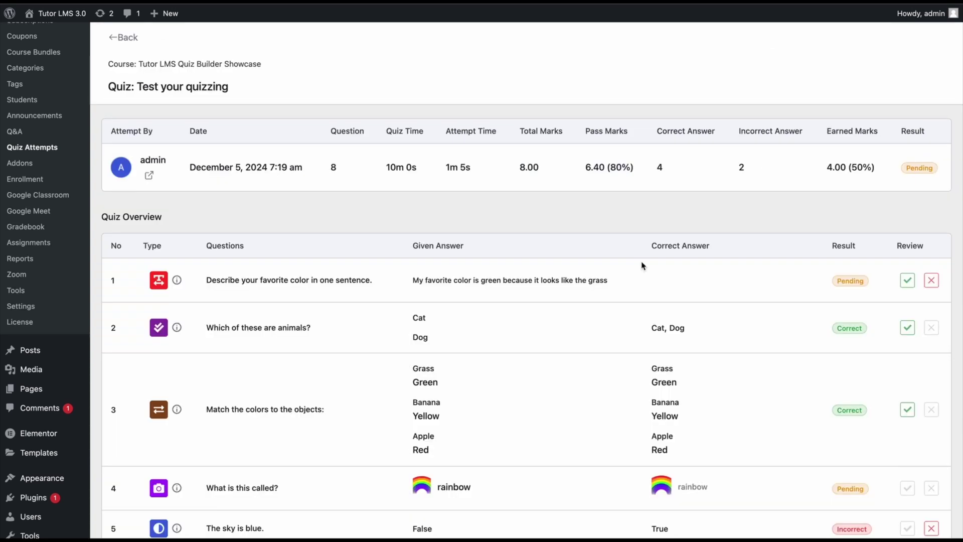
pyautogui.scroll(-2, 410, 214)
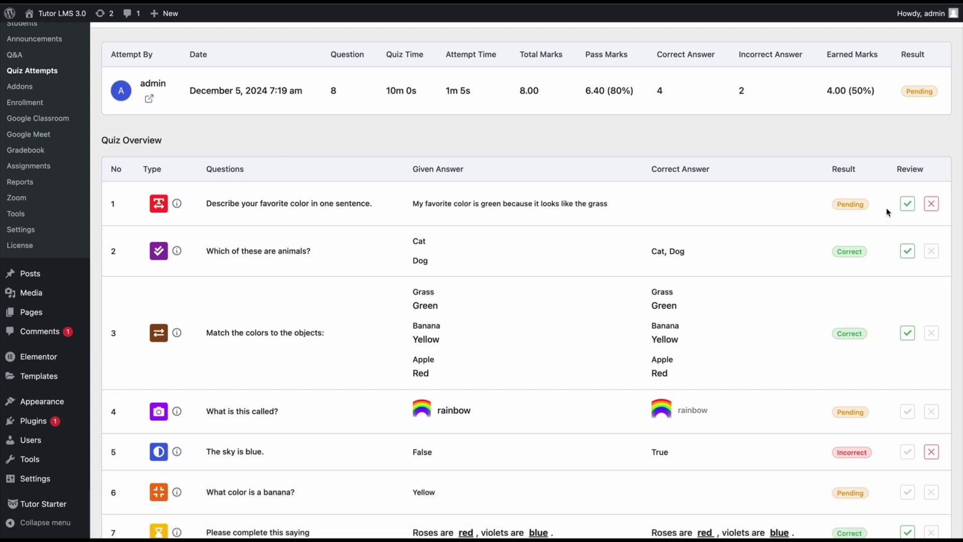
pyautogui.click(907, 204)
pyautogui.scroll(-2, 813, 326)
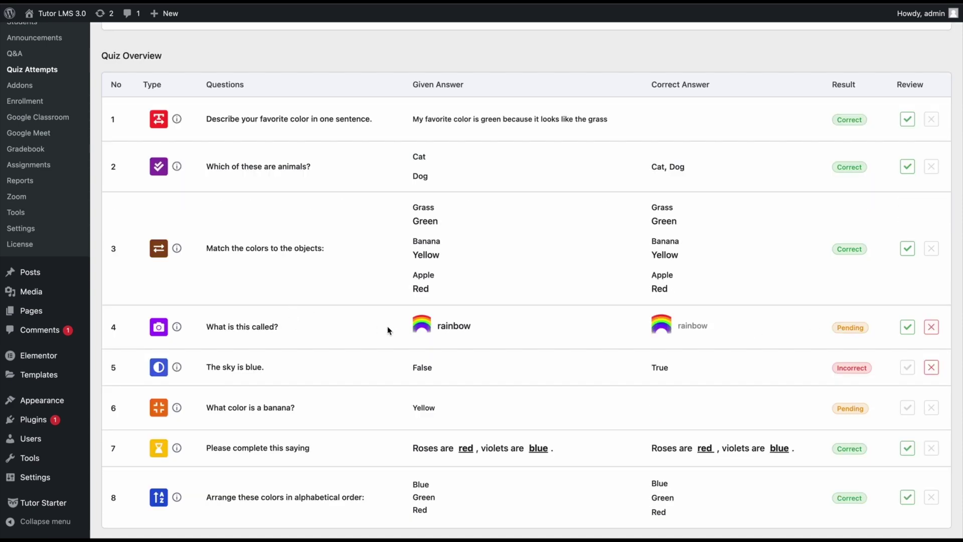
pyautogui.click(907, 326)
pyautogui.scroll(-3, 745, 425)
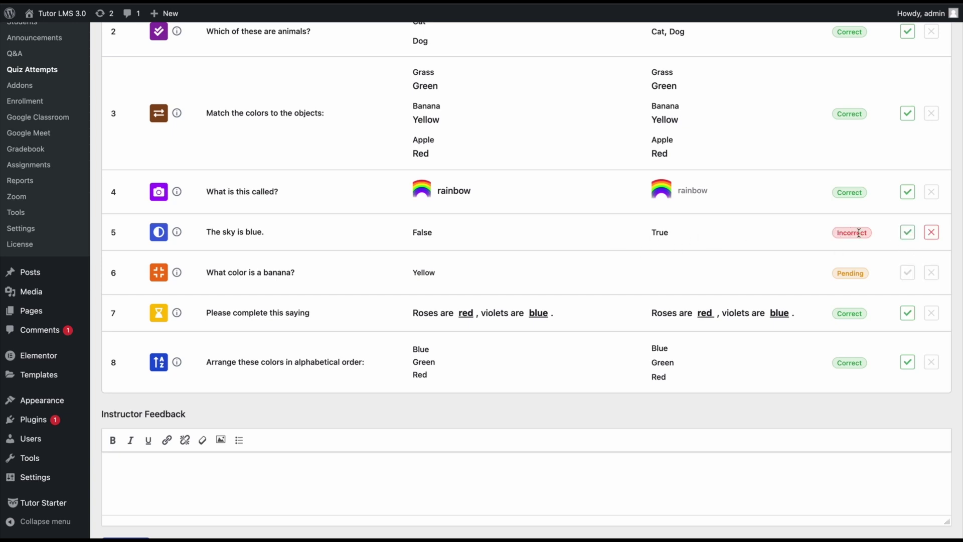
pyautogui.click(907, 272)
pyautogui.scroll(-1, 720, 392)
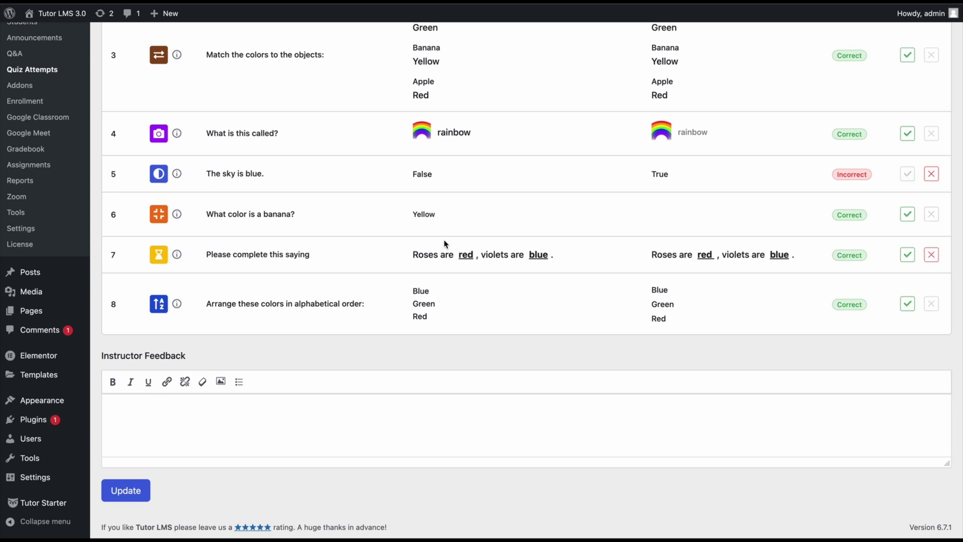
pyautogui.click(126, 491)
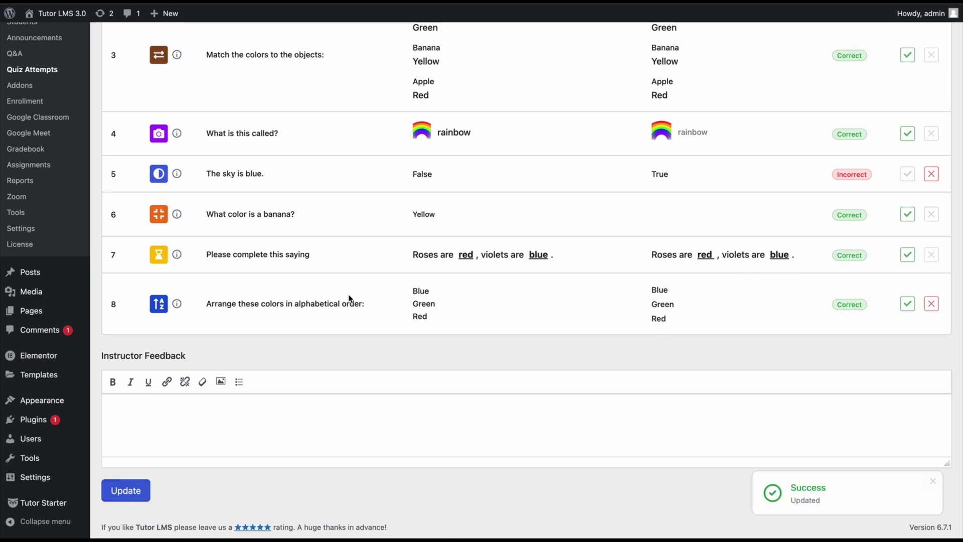